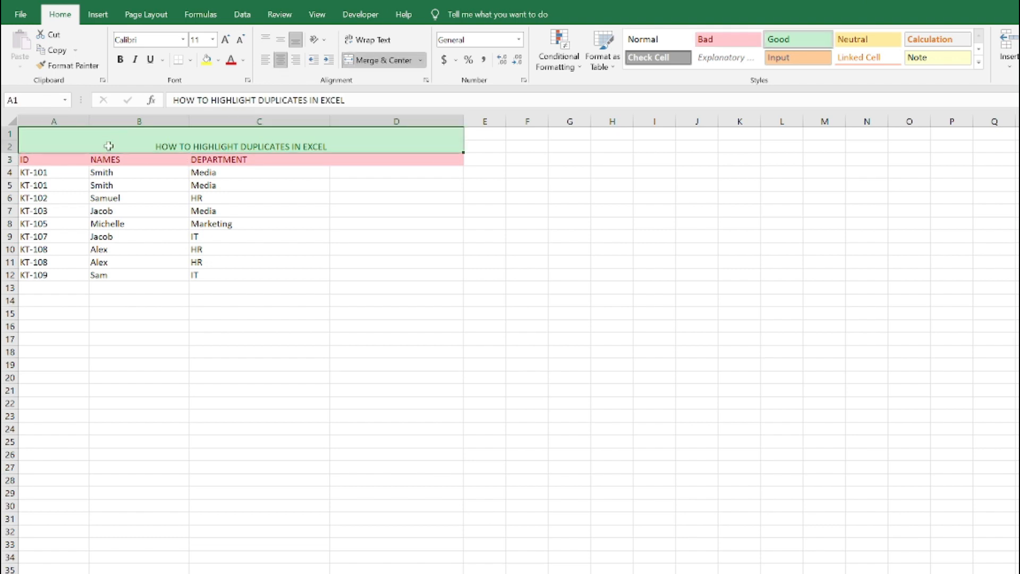
- Examine the ID, NAMES and DEPARTMENT headers and the repeated KT-101 and KT-108 entries in the ID column
left_click(65, 161)
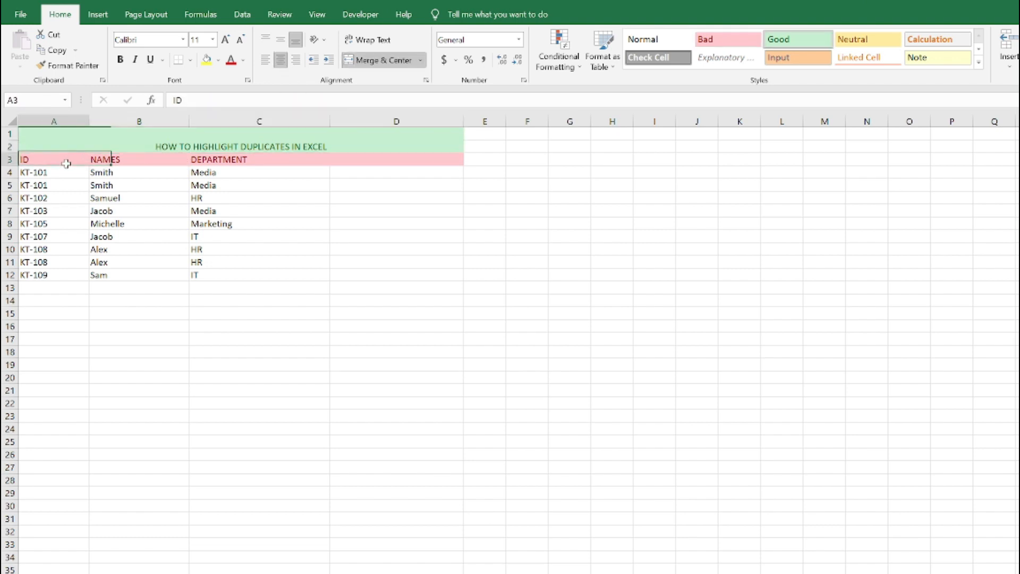
left_click(120, 170)
left_click(129, 158)
left_click(201, 157)
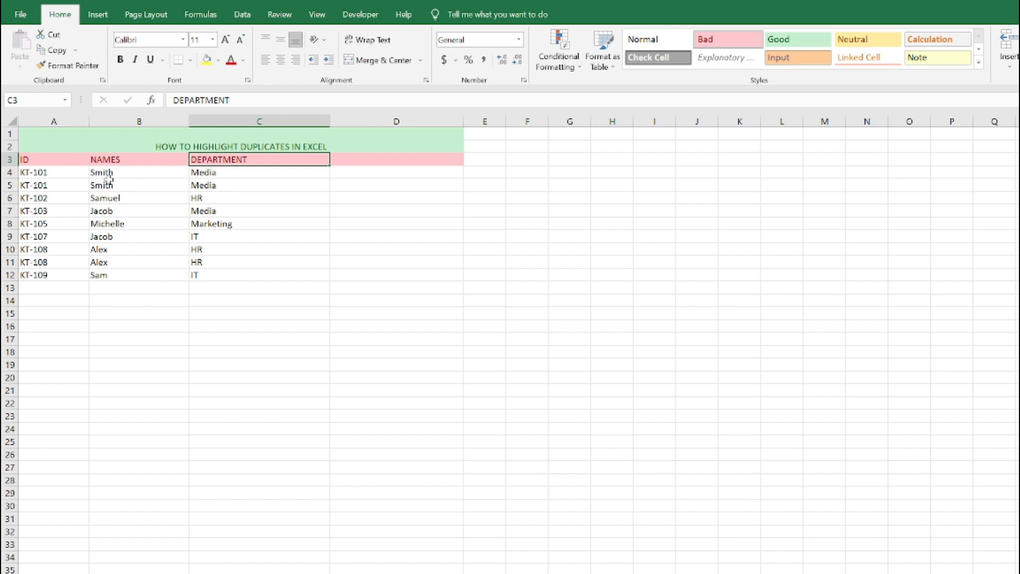
left_click(42, 173)
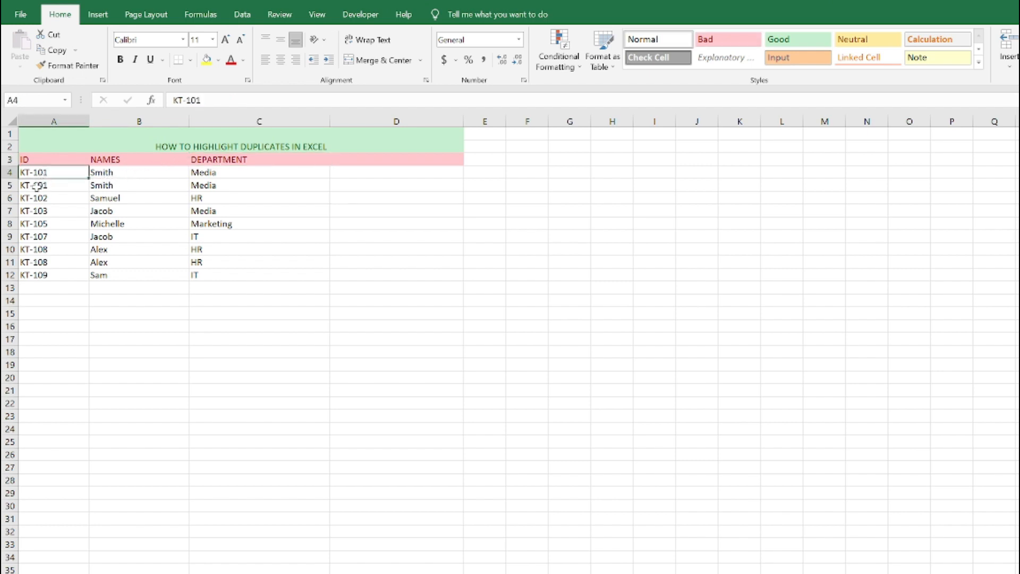
left_click(37, 186)
left_click(51, 262)
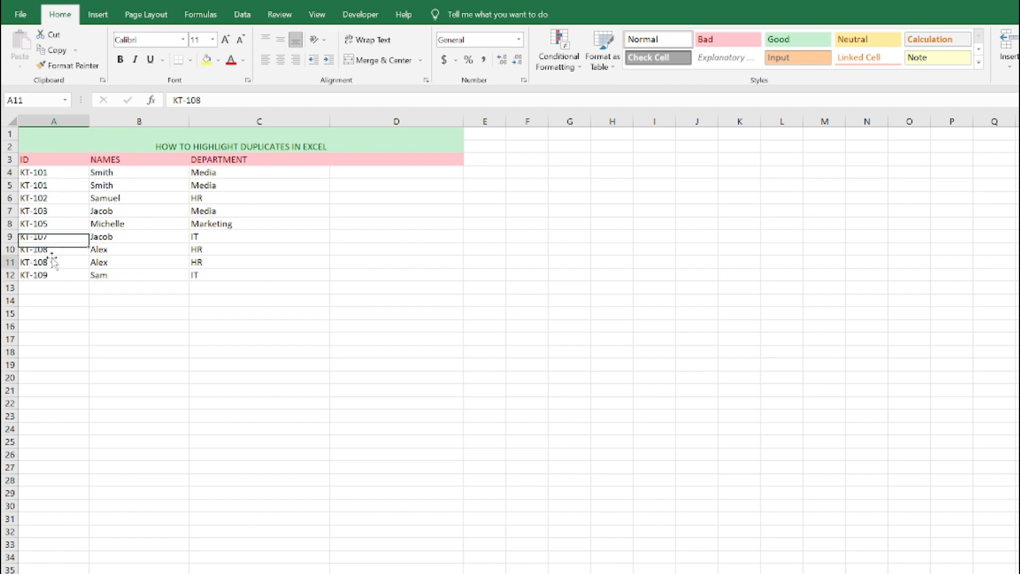
left_click(54, 249)
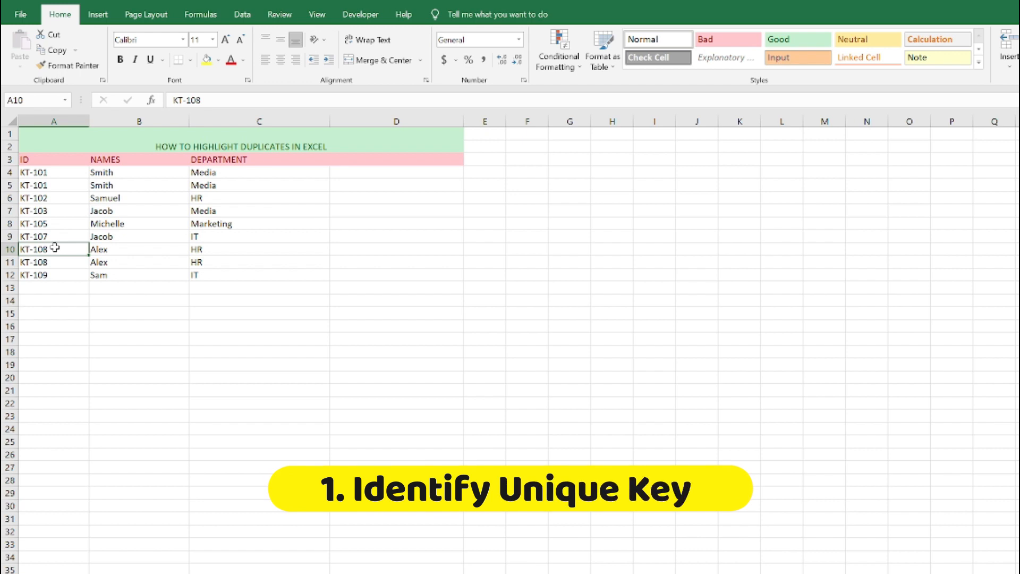
left_click(51, 159)
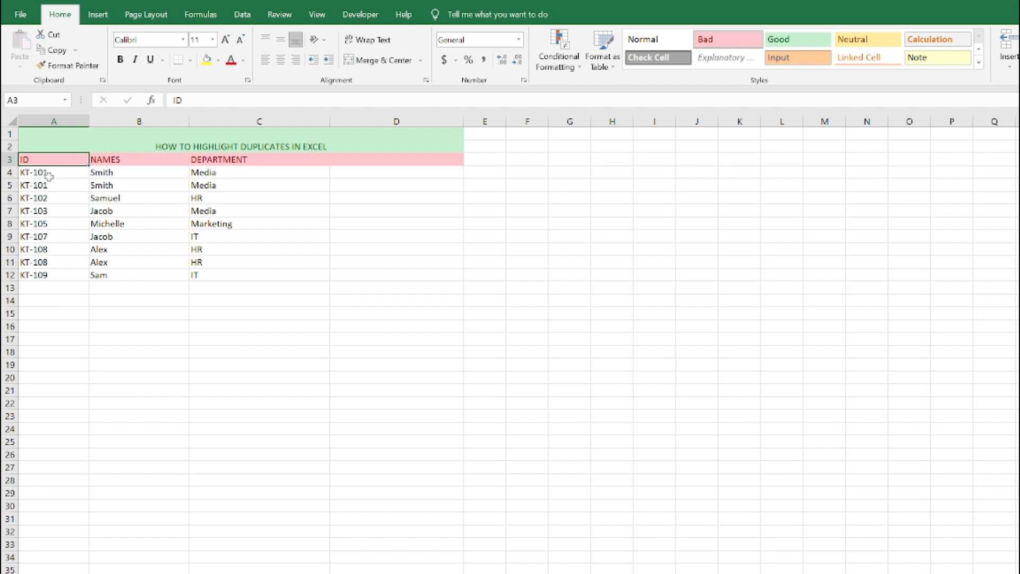
left_click(54, 170)
left_click(53, 160)
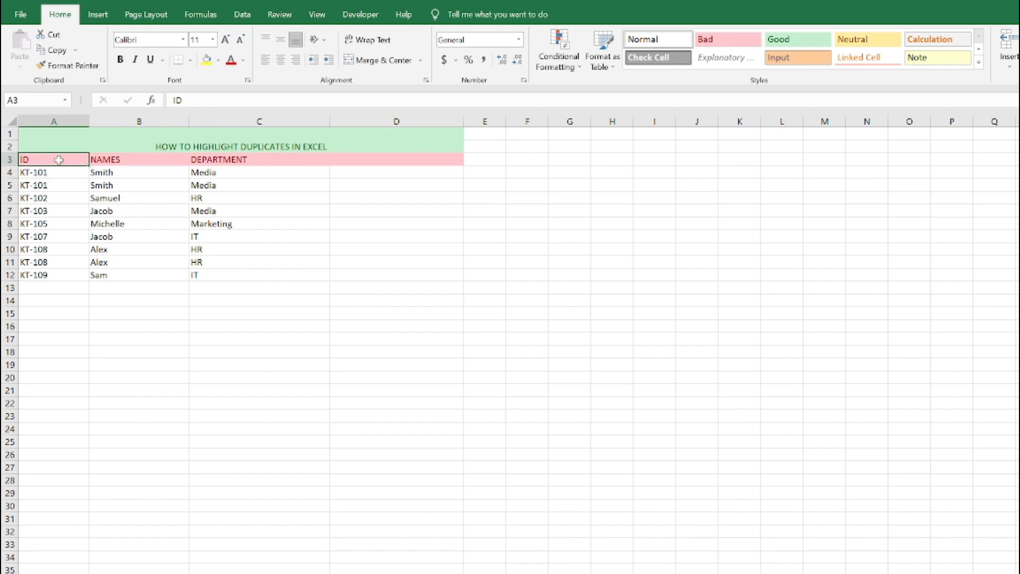
left_click(51, 171)
left_click(59, 159)
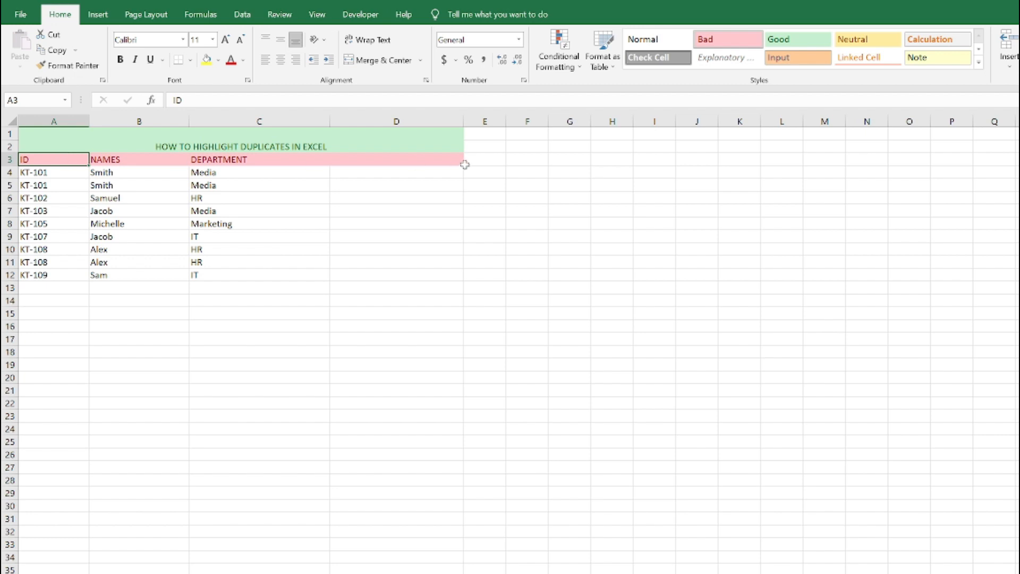
- Add the column header "Duplicated Flag" in cell D3, beside DEPARTMENT
left_click(426, 163)
type("Duplic")
key("BackSpace")
key("BackSpace")
key("BackSpace")
key("BackSpace")
key("BackSpace")
key("BackSpace")
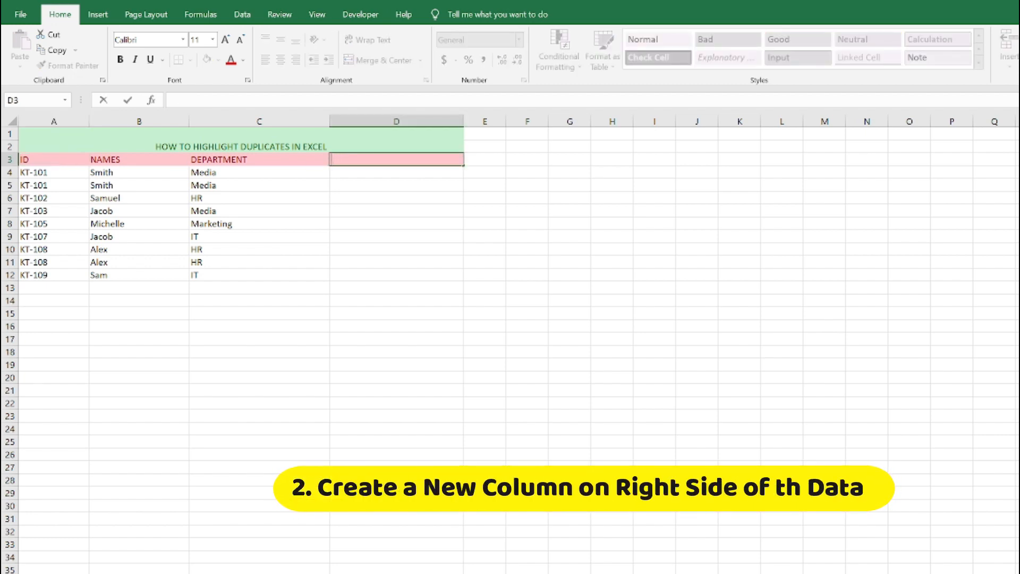
type("Duplicat")
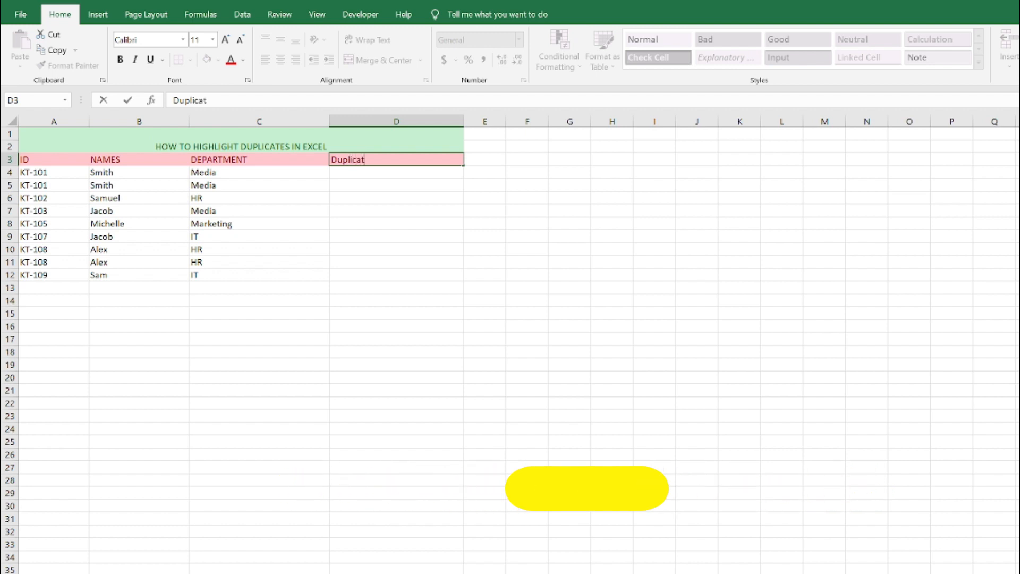
type("ed Flag")
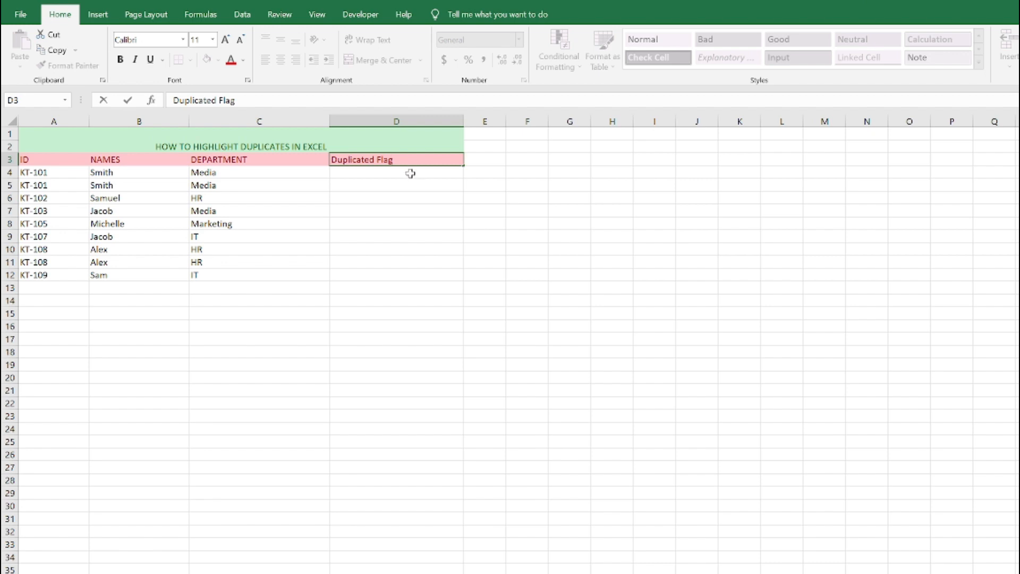
key("Return")
- Start a COUNTIF formula in cell D4, the first data cell under the Duplicated Flag header
left_click(70, 171)
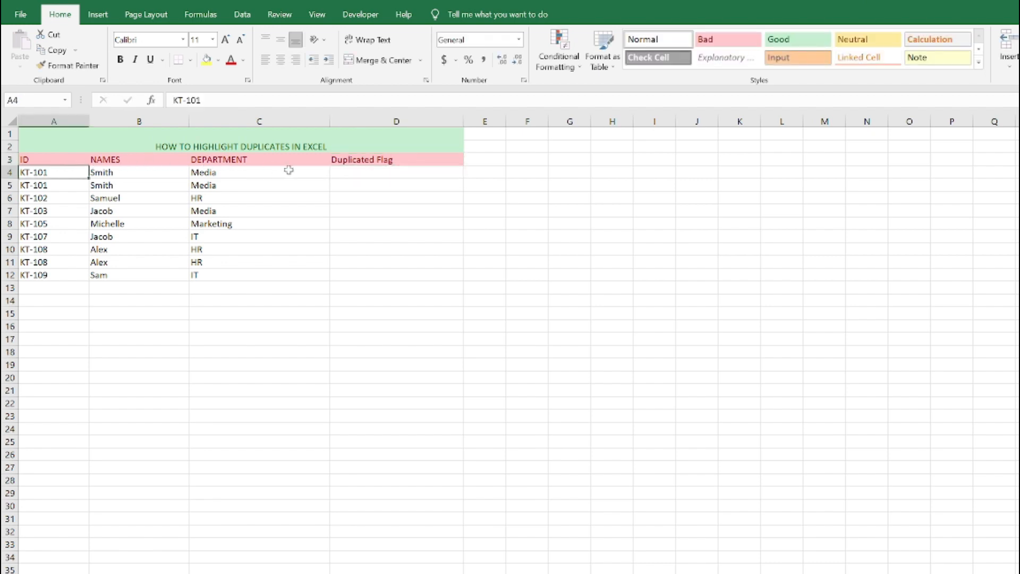
left_click(359, 171)
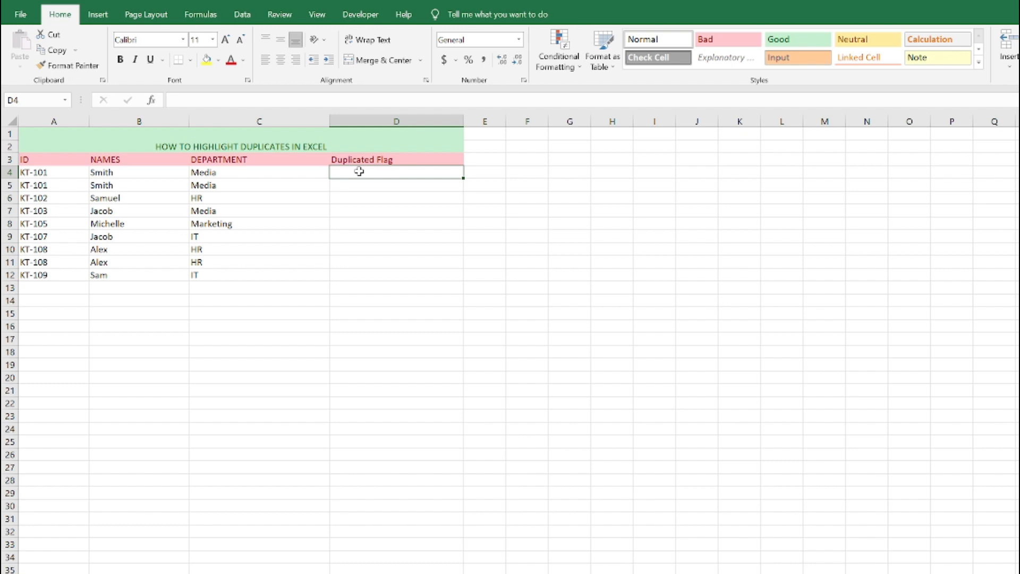
left_click(358, 188)
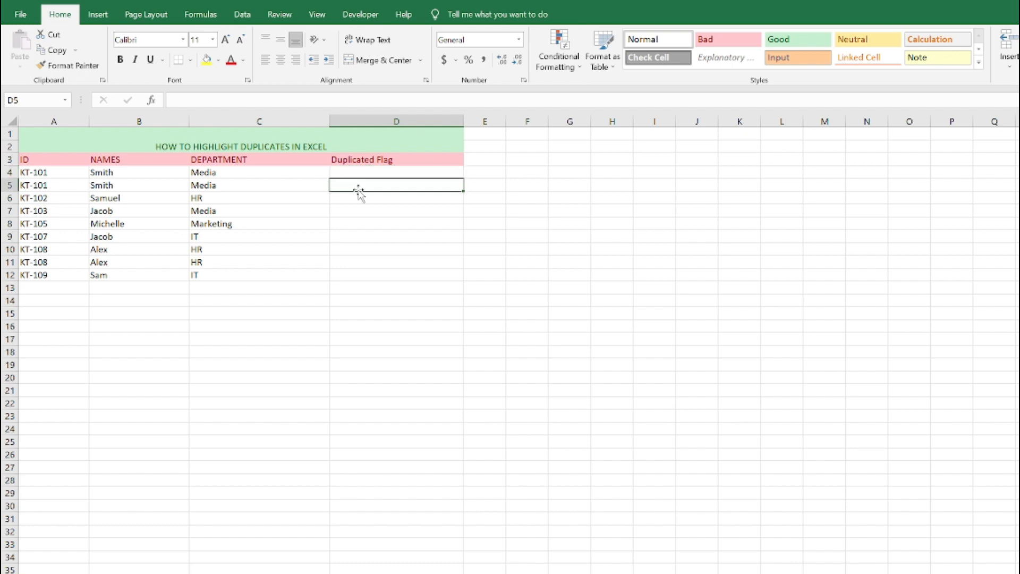
left_click(363, 171)
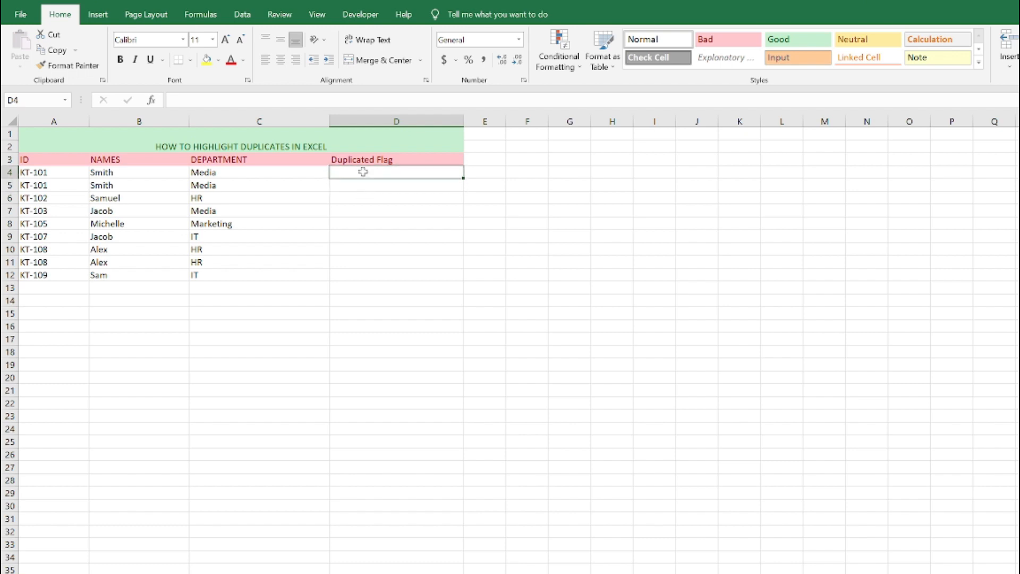
left_click(281, 102)
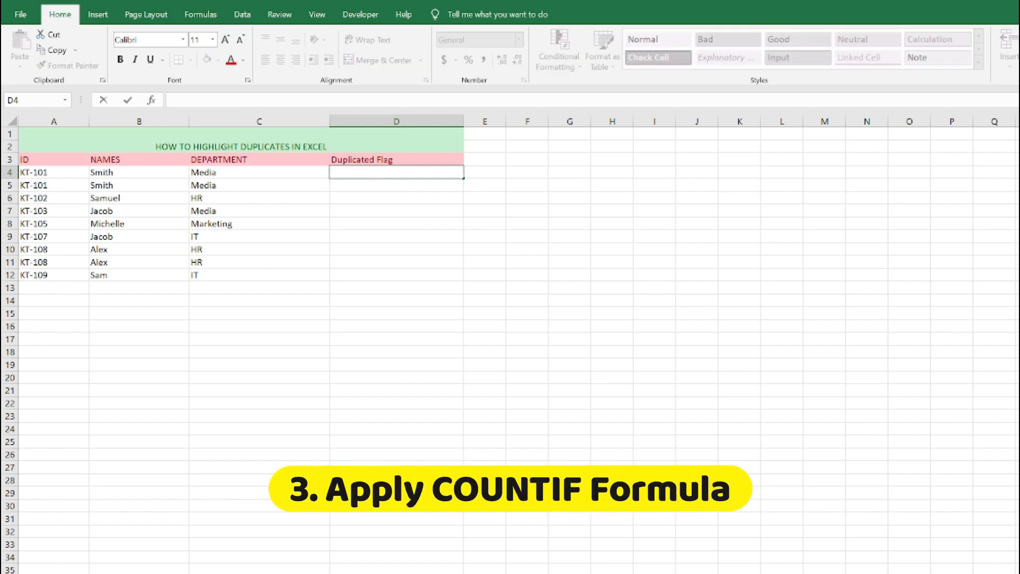
type("+")
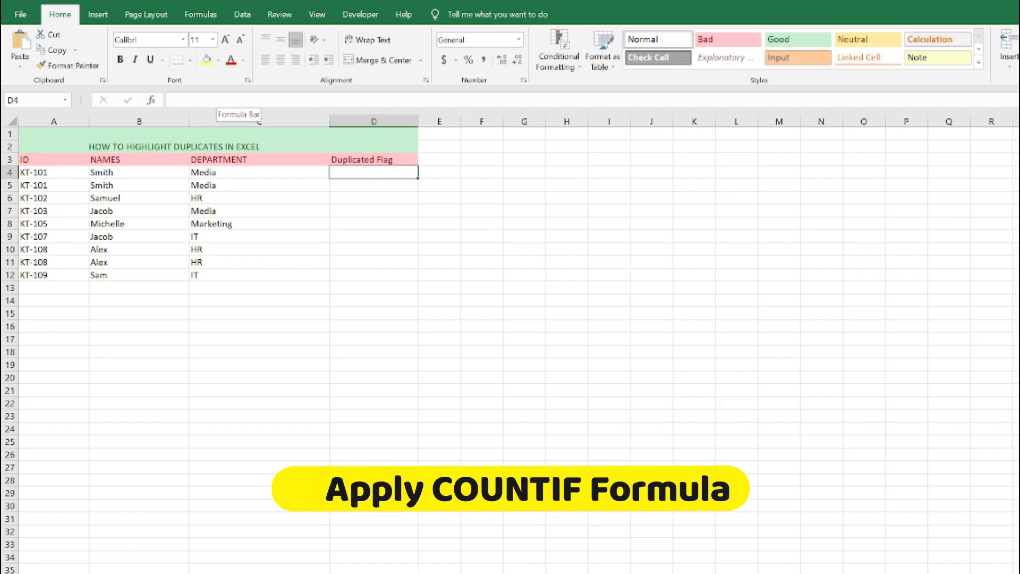
type("=")
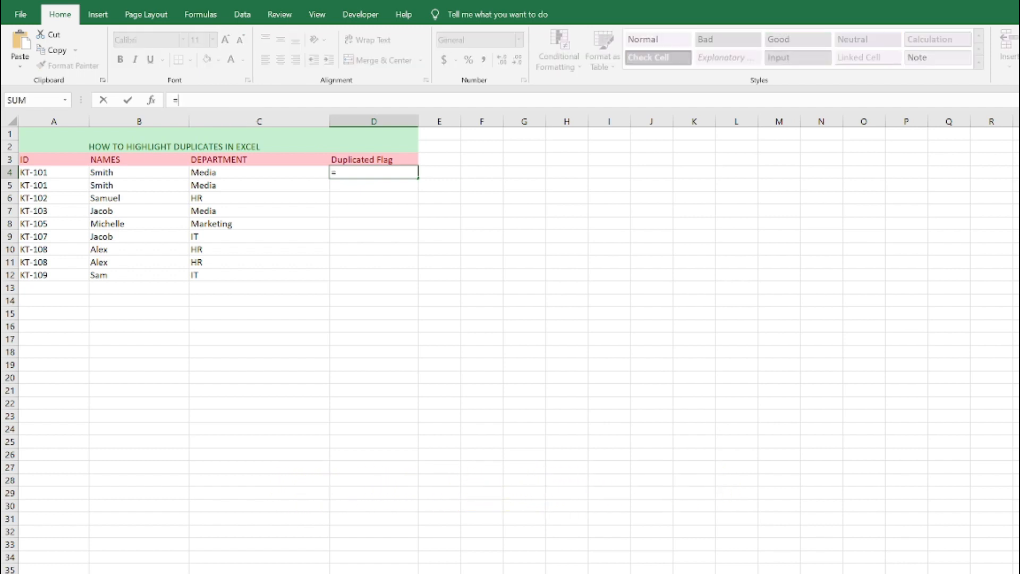
type("Co")
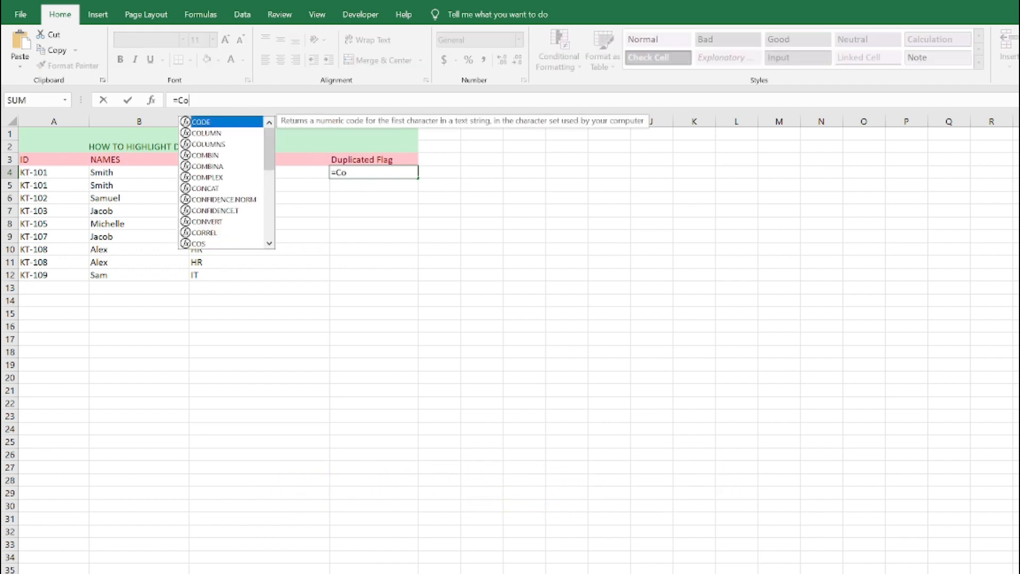
type("unt")
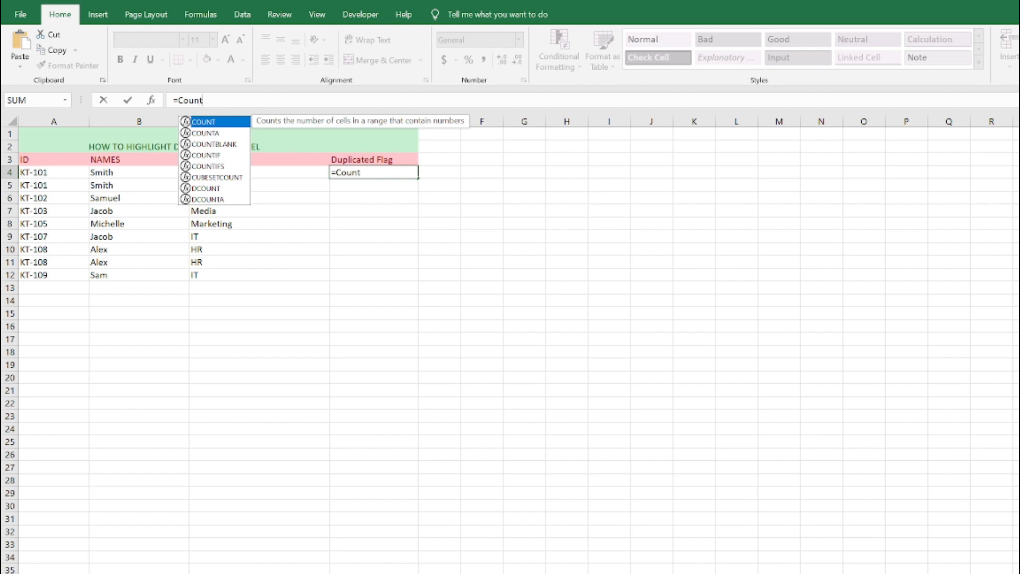
type("IF(")
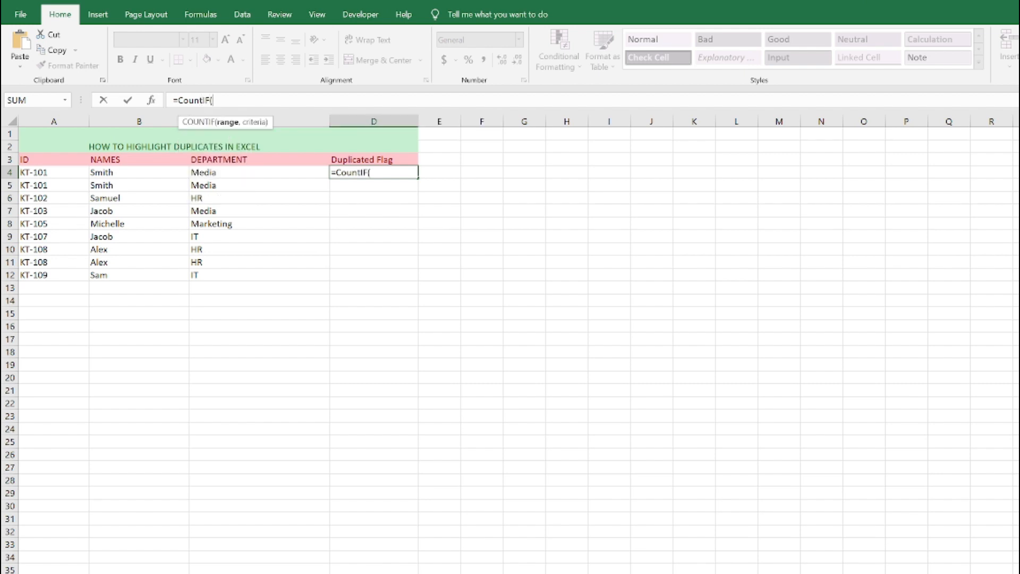
- Complete the COUNTIF formula with the absolute ID range $A$4:$A$12 and the criterion A4
left_click(57, 172)
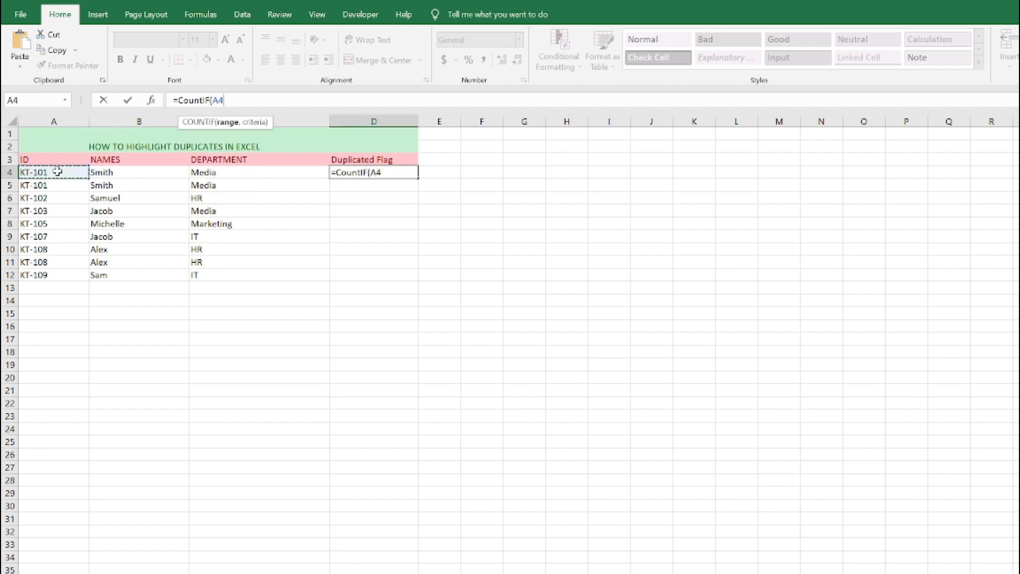
left_click_drag(57, 172, 79, 277)
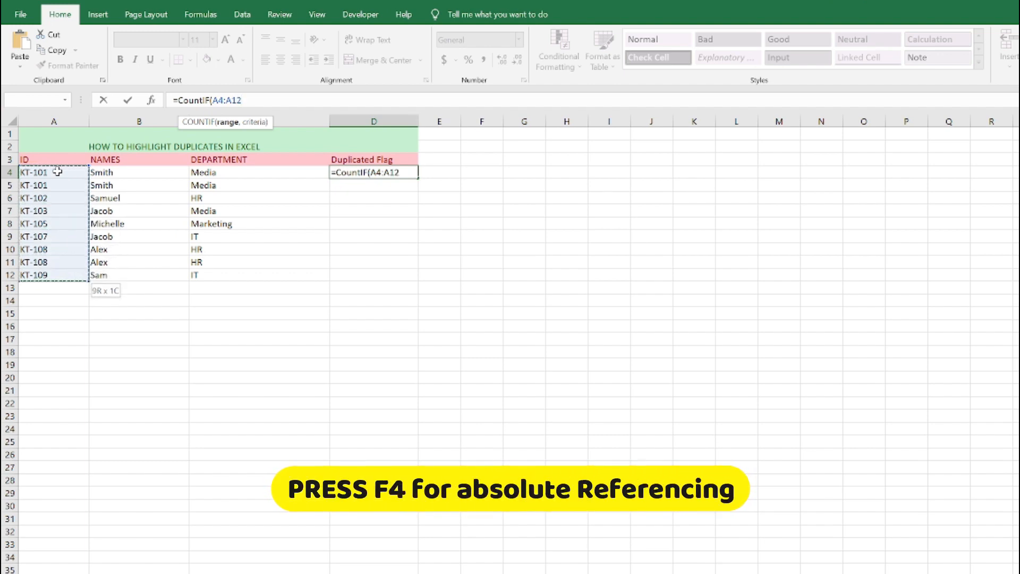
key("F4")
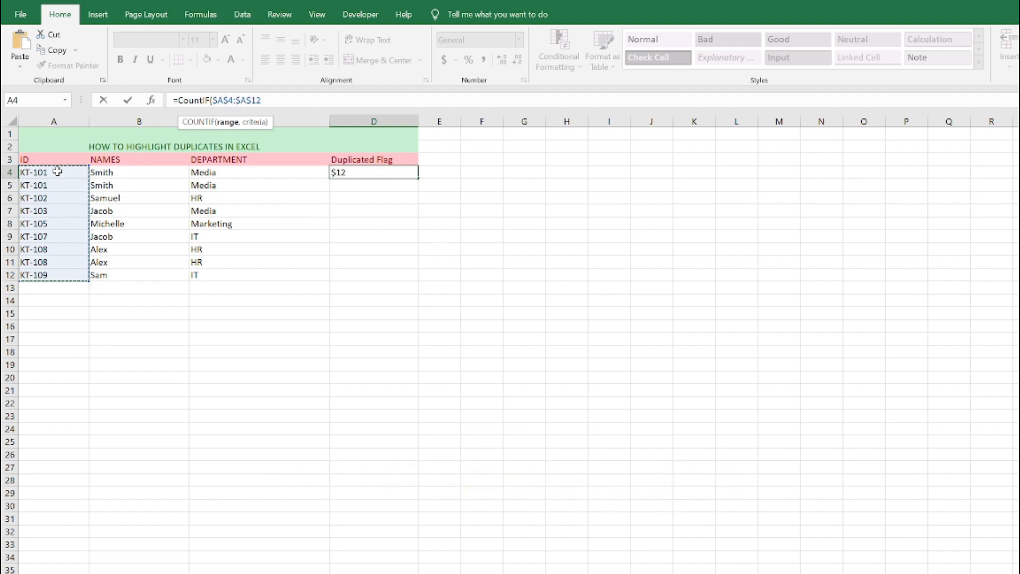
type(",")
left_click(58, 172)
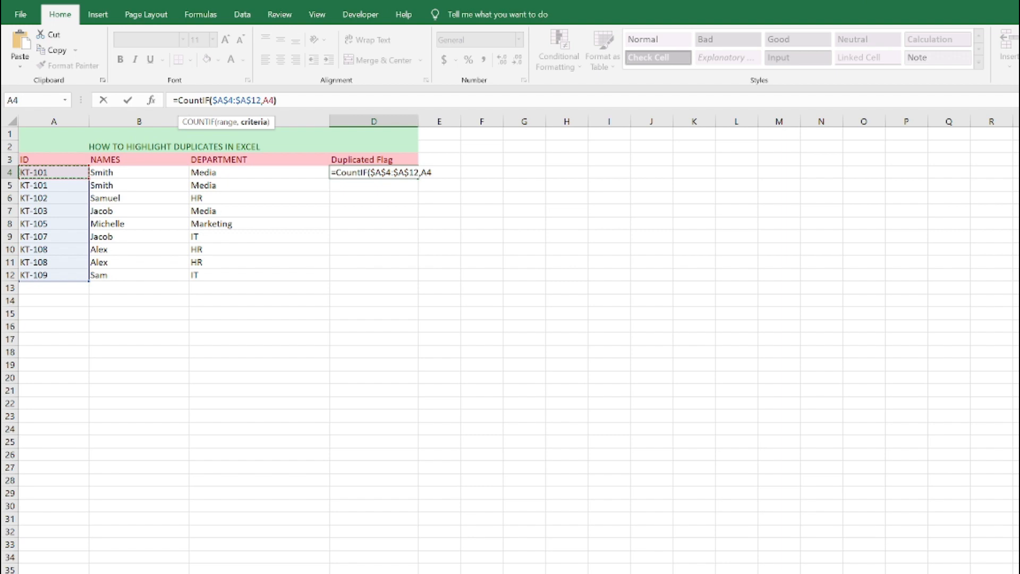
key("Return")
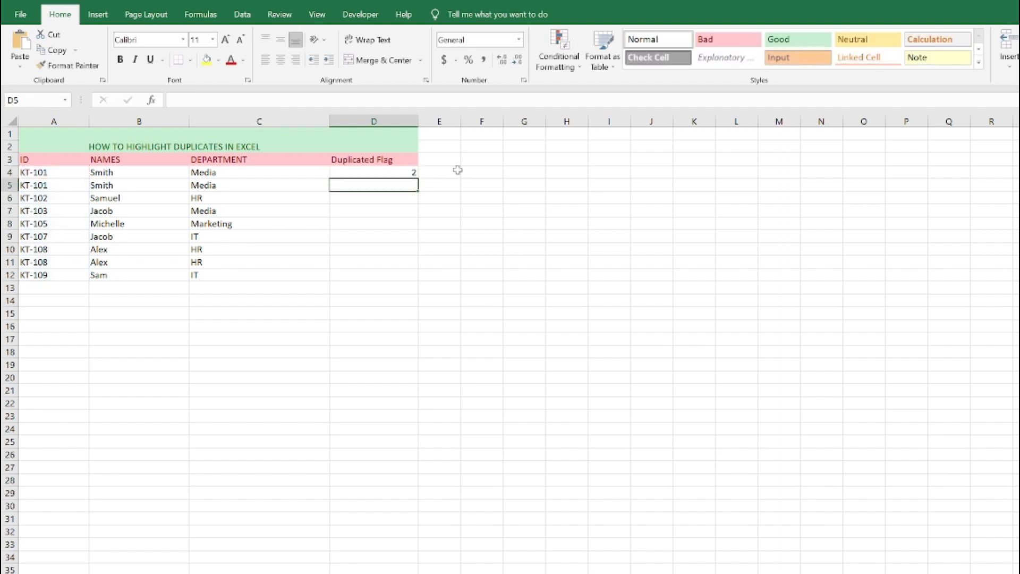
- Copy the COUNTIF formula from D4 down through D12 to cover every record in the Duplicated Flag column
left_click(380, 172)
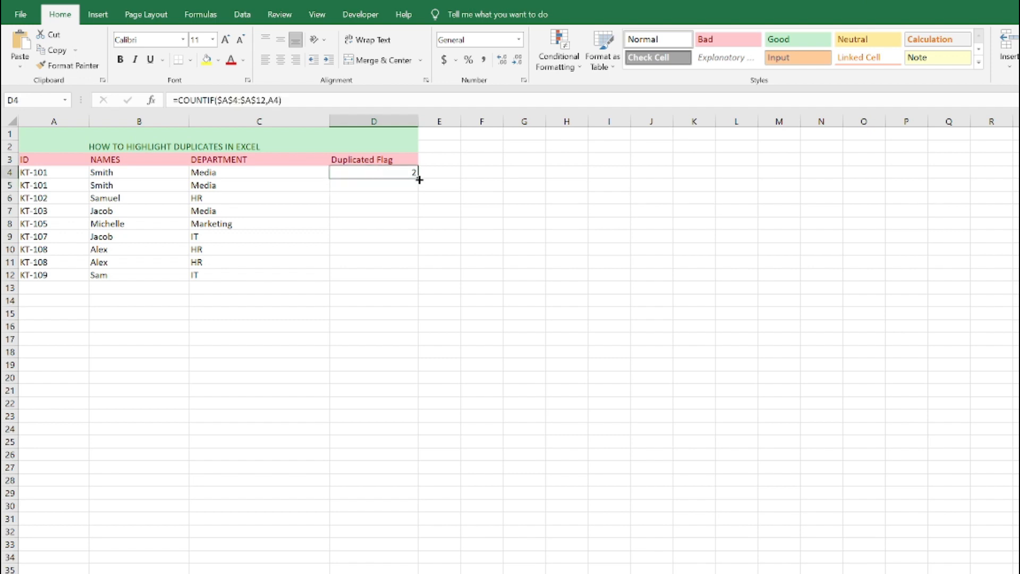
left_click(67, 171)
left_click(356, 171)
left_click_drag(421, 181, 417, 277)
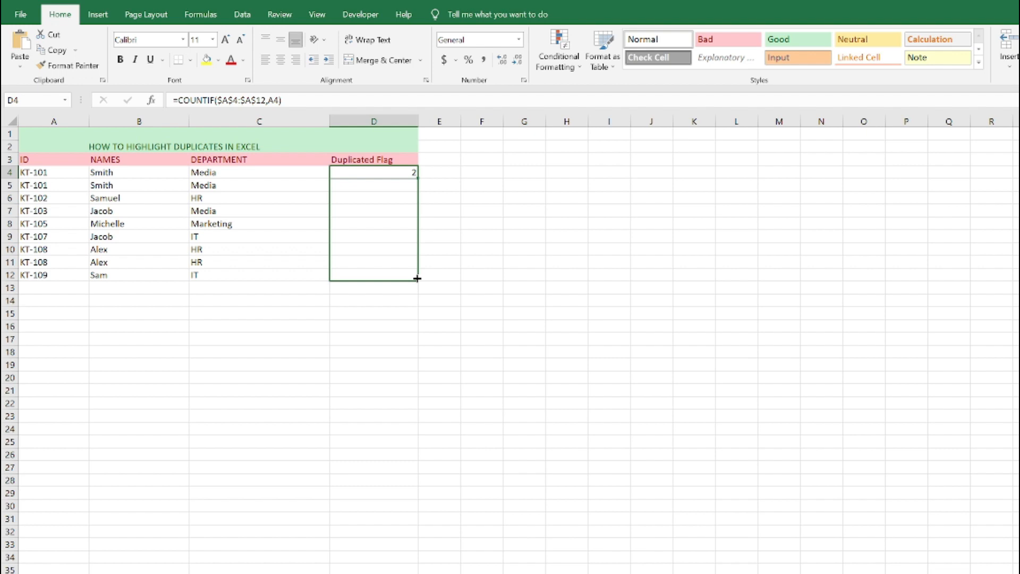
left_click_drag(417, 279, 418, 281)
left_click(407, 300)
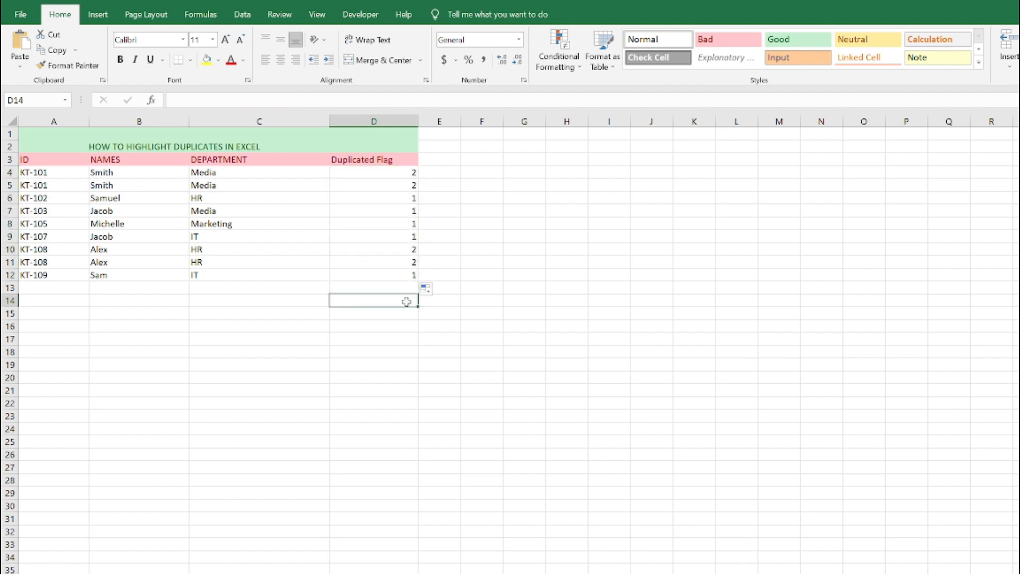
left_click(396, 174)
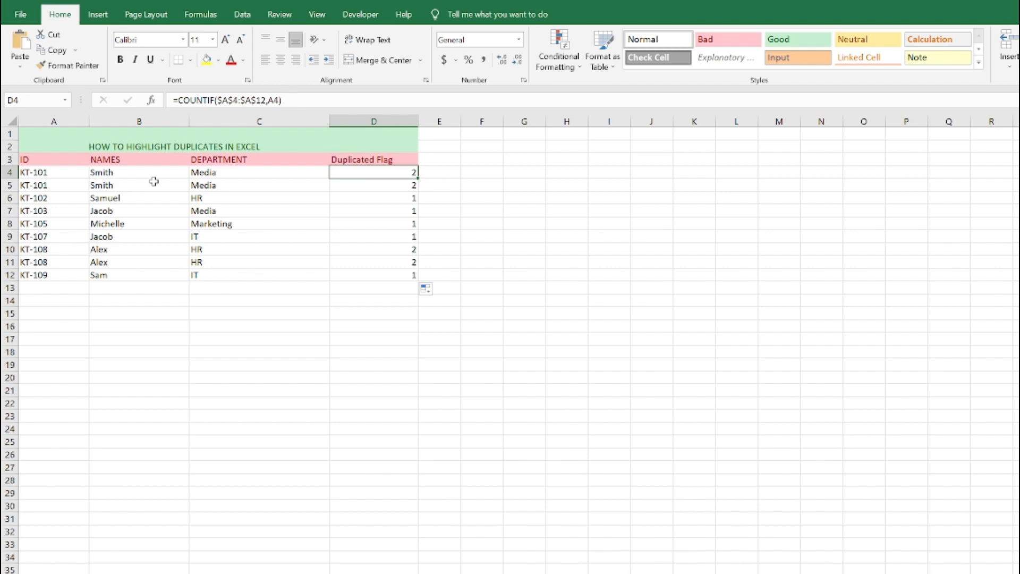
- Sort the table range A3:D12, including its header row, by the cell values of Duplicated Flag from smallest to largest
left_click(39, 160)
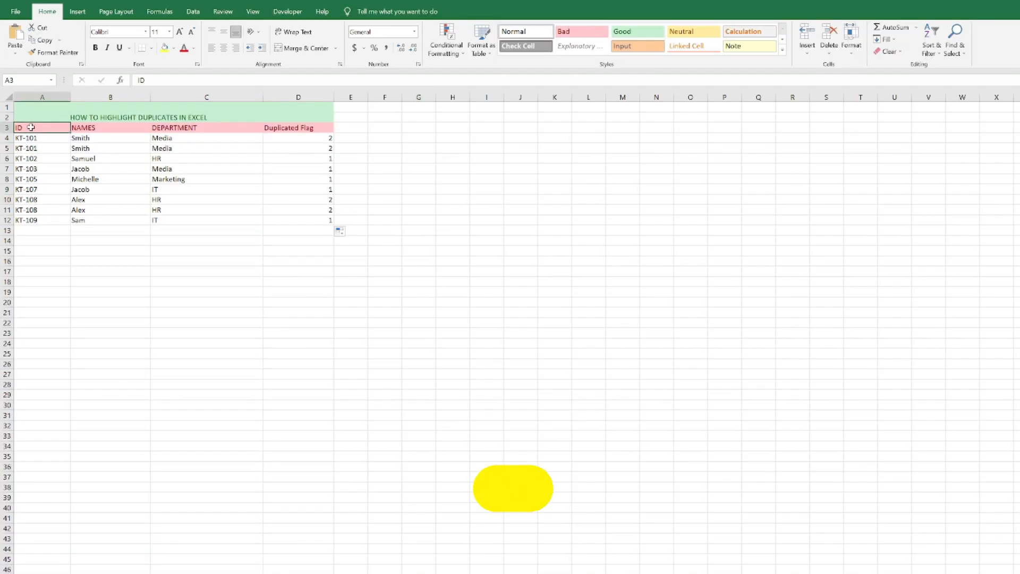
key("shift+Right")
key("shift+Right")
key("shift+Right")
key("shift+Right")
key("shift+Right")
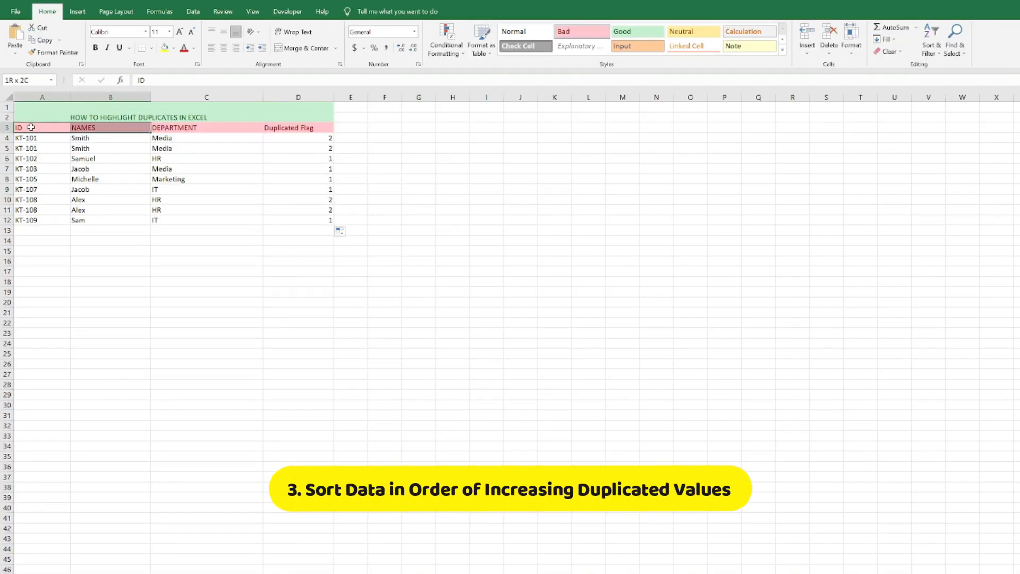
key("shift+Left")
key("shift+Left")
key("shift+Down")
key("shift+Down")
key("shift+Down")
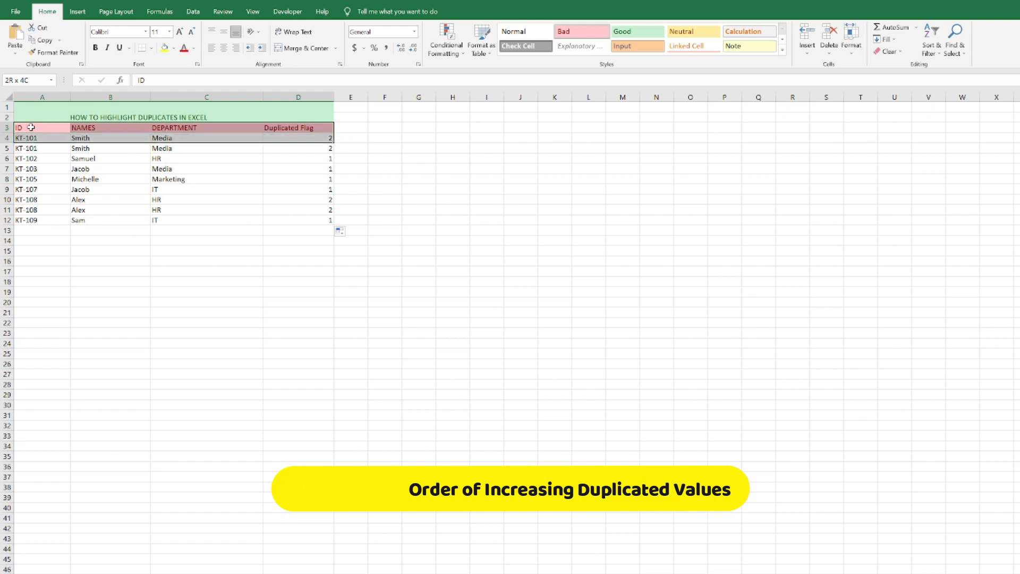
key("shift+Down")
key("shift+Down")
key("shift+Down")
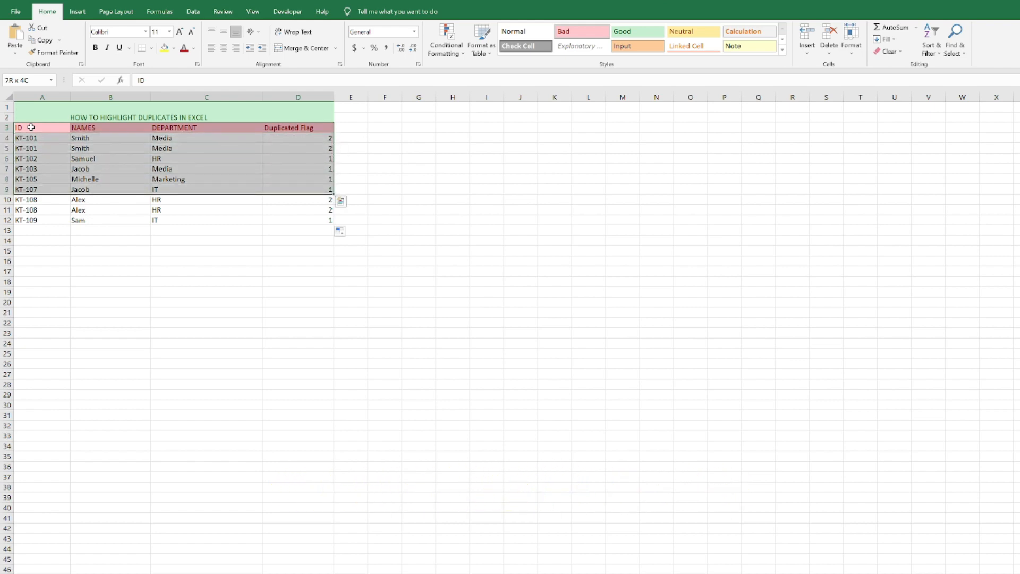
key("shift+Down")
key("shift+Down")
key("shift+Down")
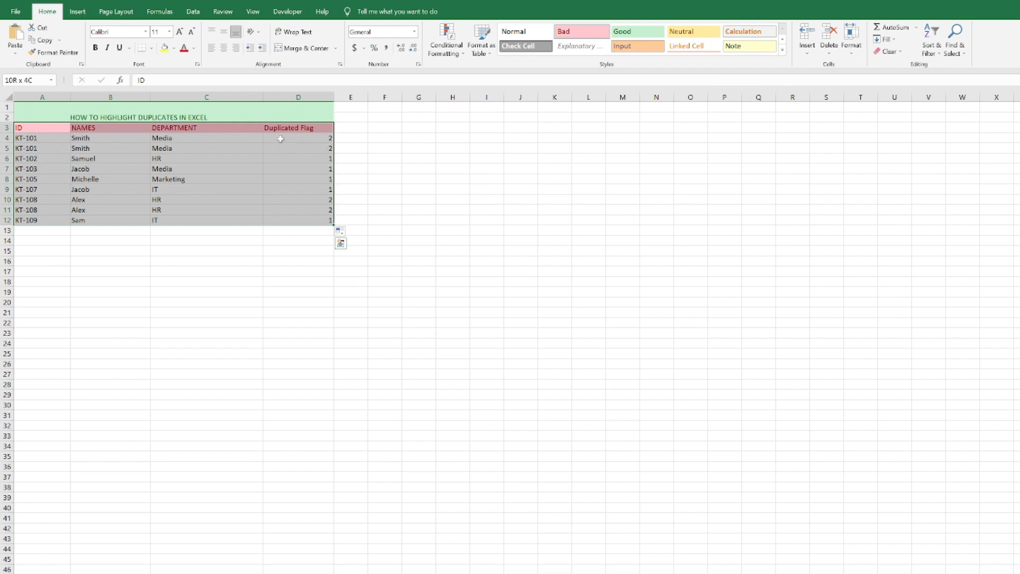
left_click(927, 35)
left_click(955, 95)
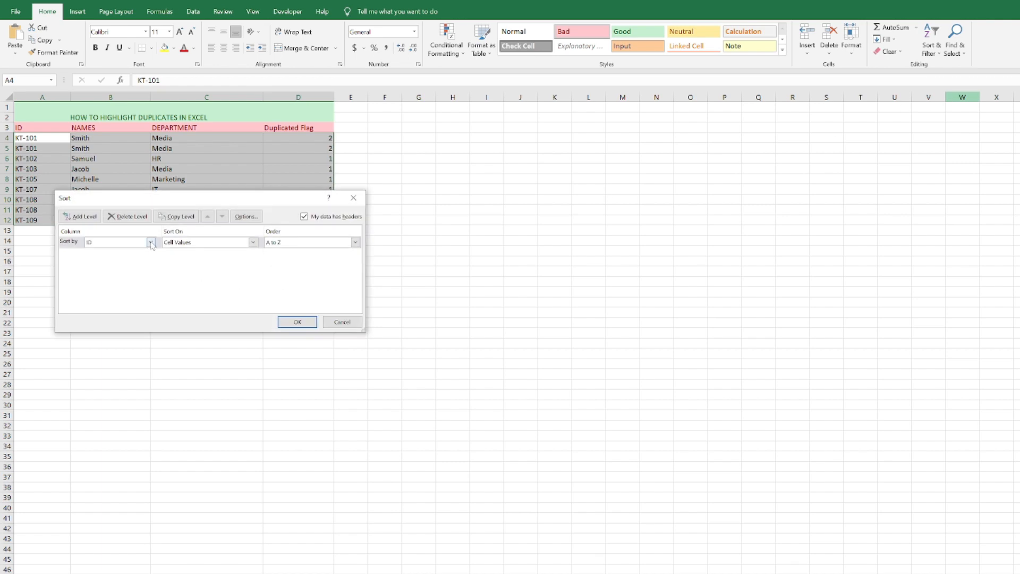
left_click(151, 242)
left_click(142, 276)
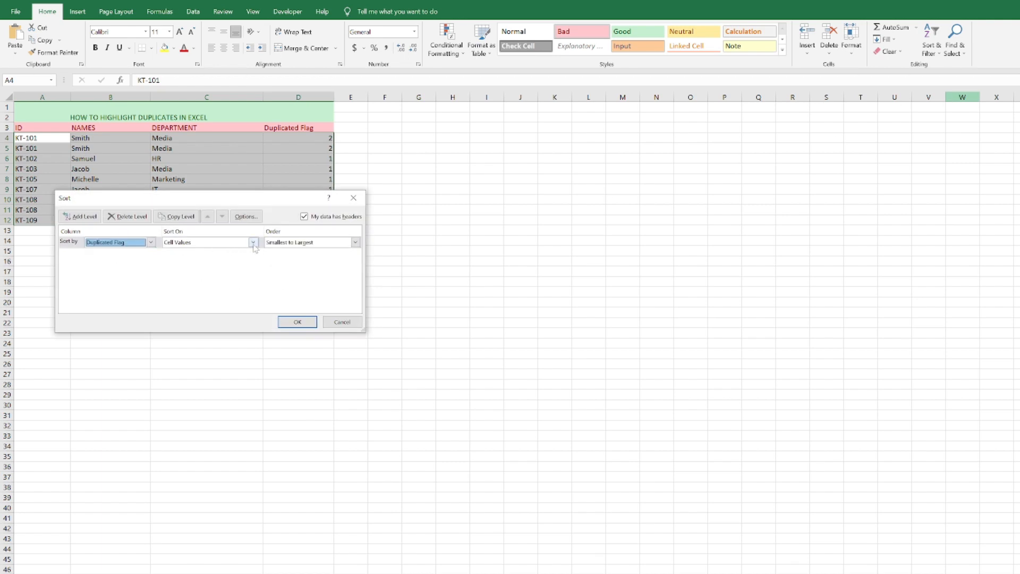
left_click(297, 323)
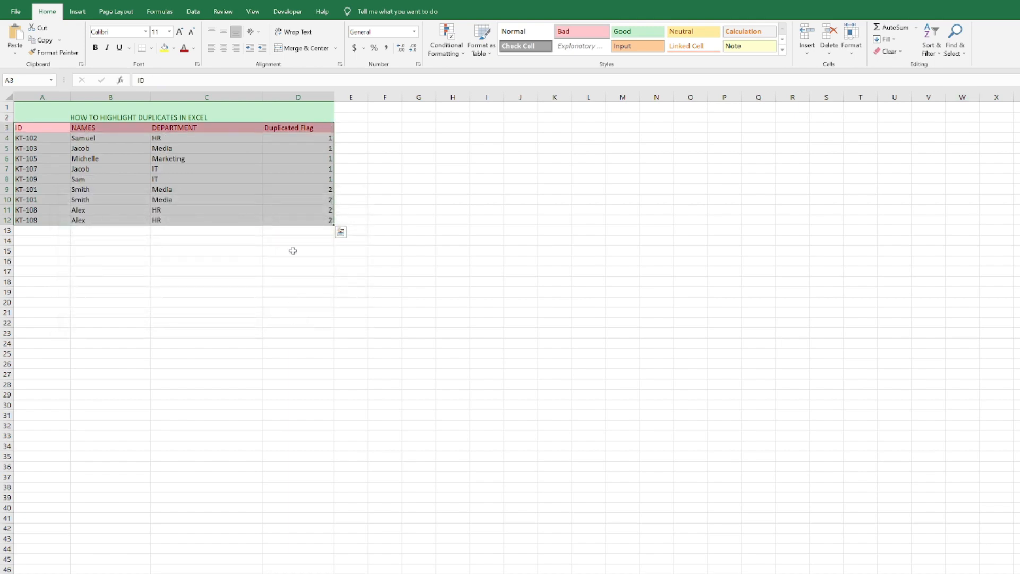
- Review the order of the sorted duplicate counts in D4:D12 of the Duplicated Flag column
left_click(311, 135)
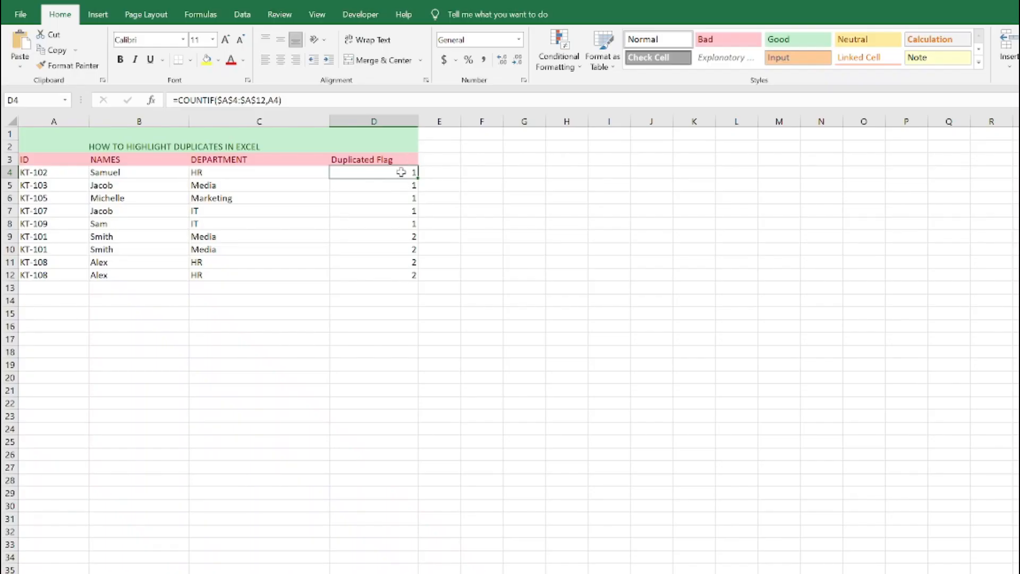
key("shift+Down")
key("shift+Down")
key("shift+Down")
key("shift+Down")
key("shift+Down")
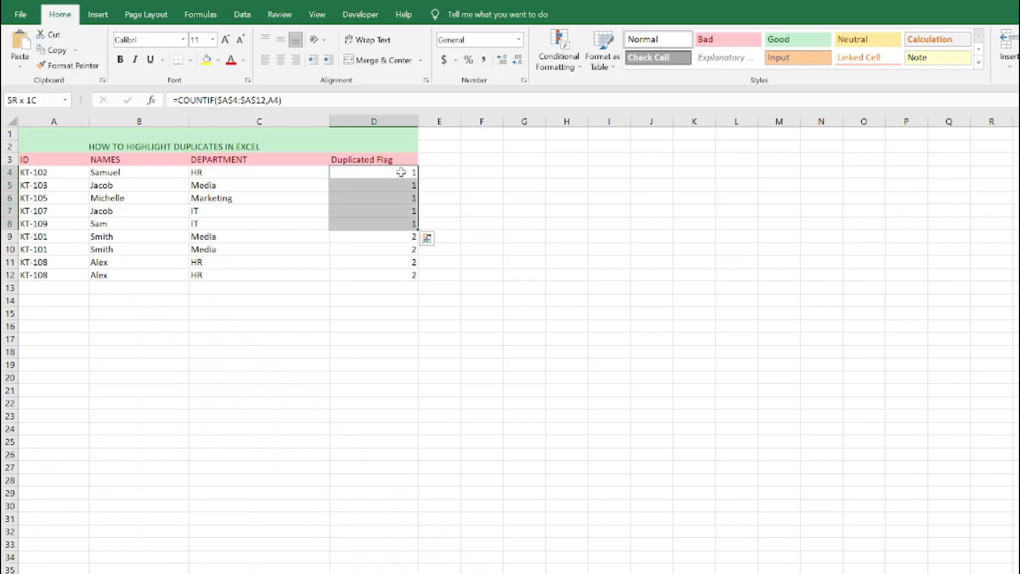
key("shift+Down")
key("shift+Down")
key("shift+Down")
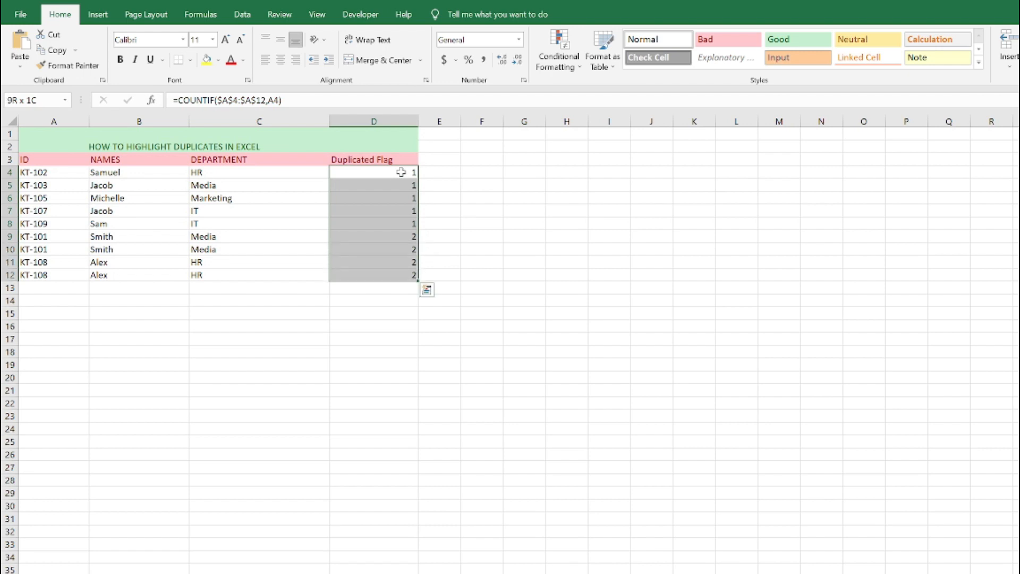
key("shift+Up")
key("shift+Up")
key("shift+Up")
key("shift+Up")
key("shift+Up")
key("shift+Up")
key("shift+Up")
key("Up")
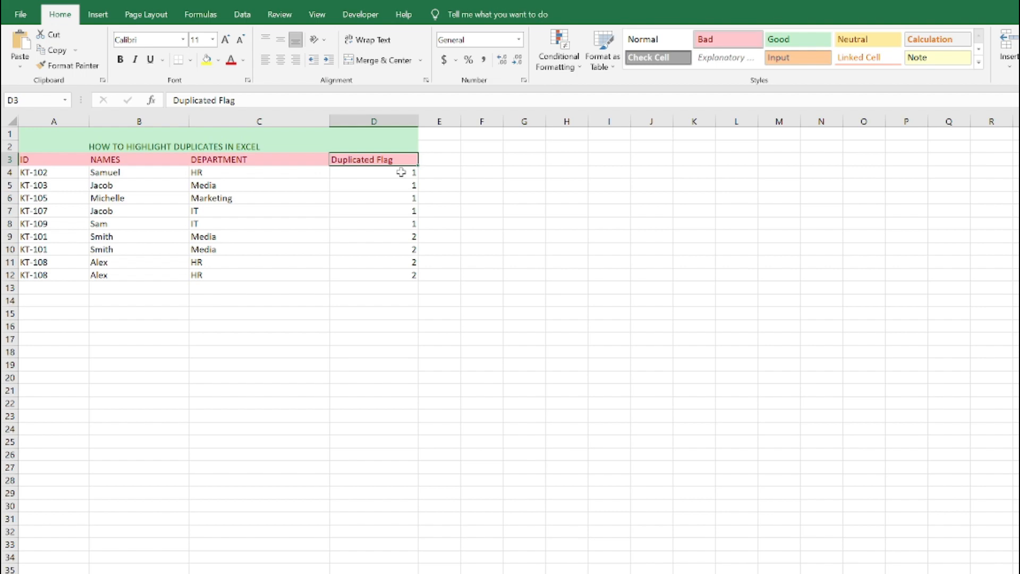
left_click(404, 173)
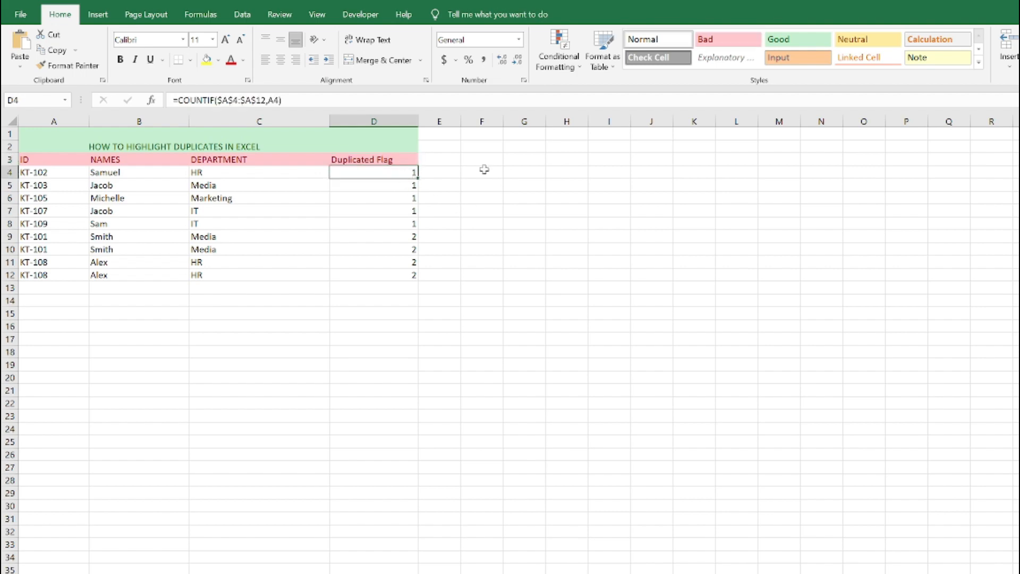
- Add a Greater Than conditional formatting rule to column D for values above 1, with Light Red Fill with Dark Red Text
left_click(383, 114)
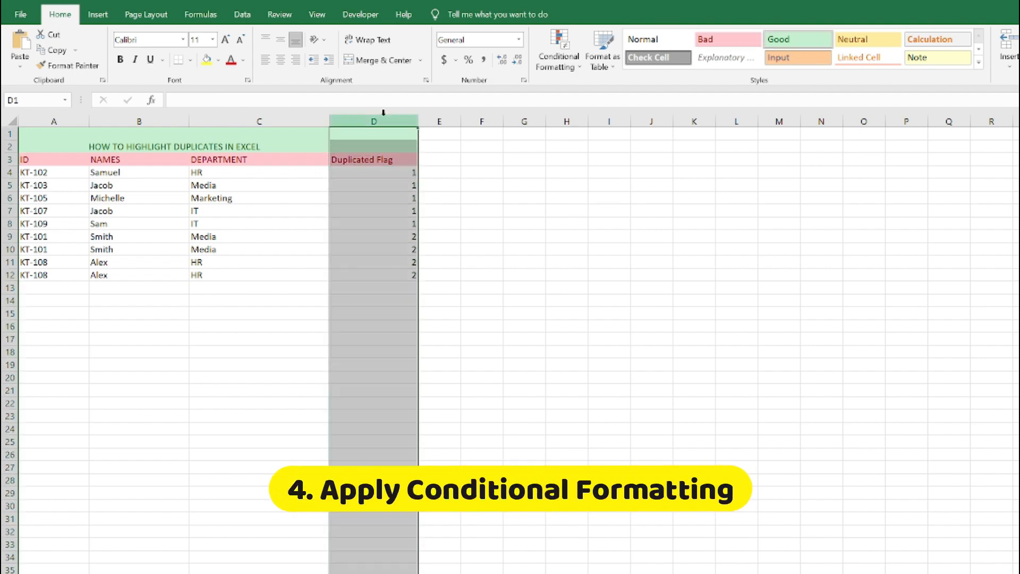
left_click(551, 50)
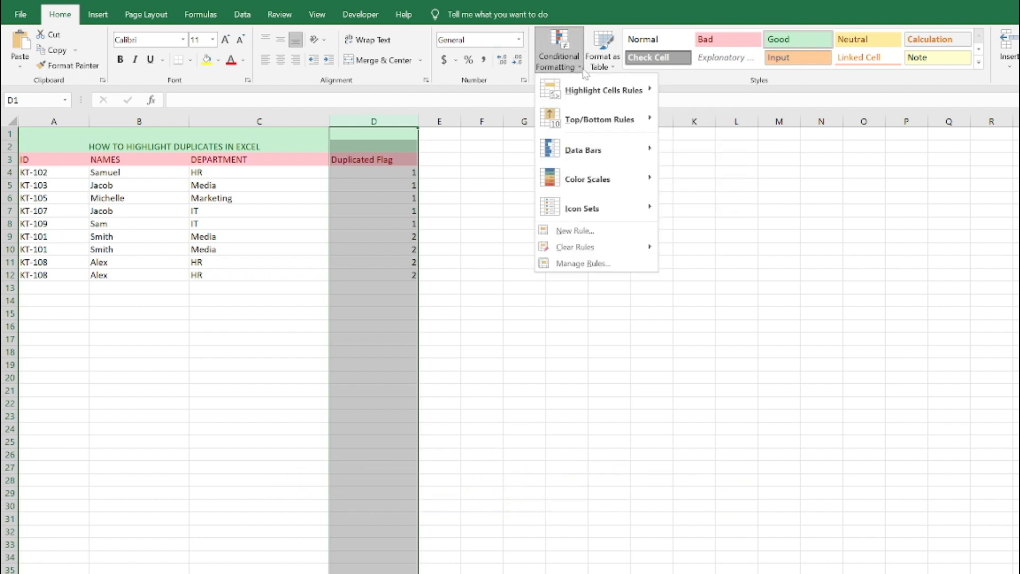
mouse_move(582, 92)
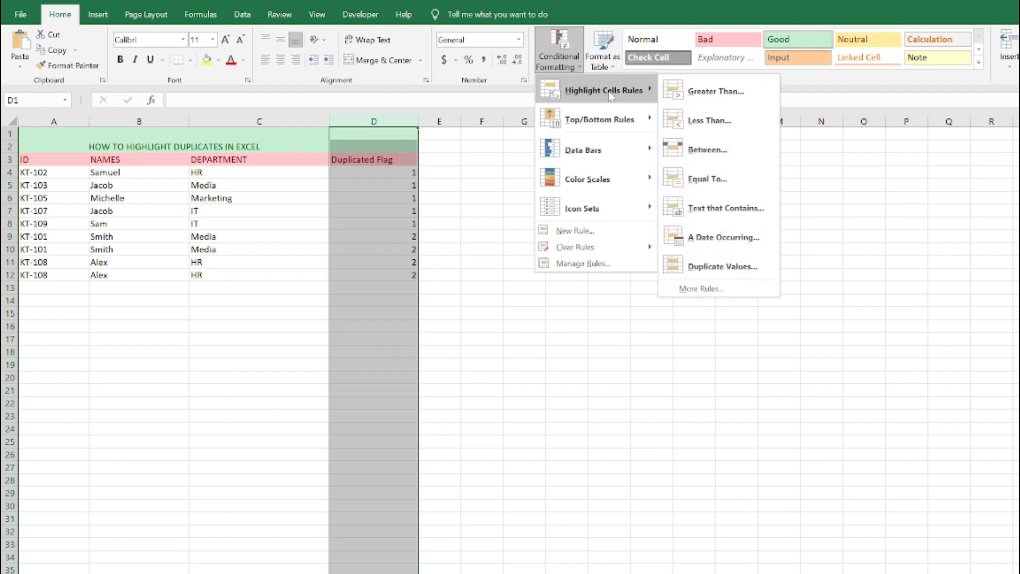
left_click(680, 92)
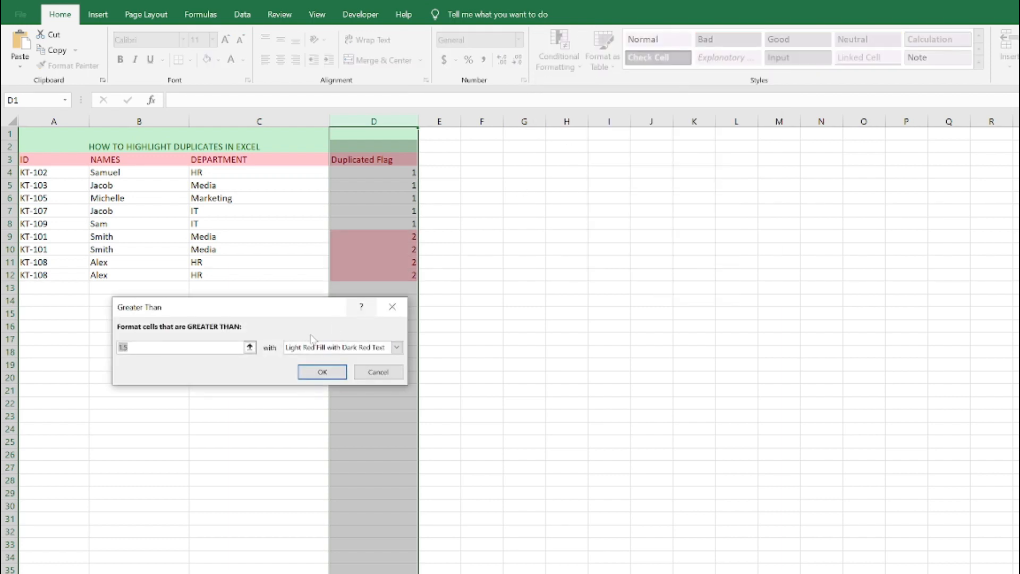
left_click(129, 348)
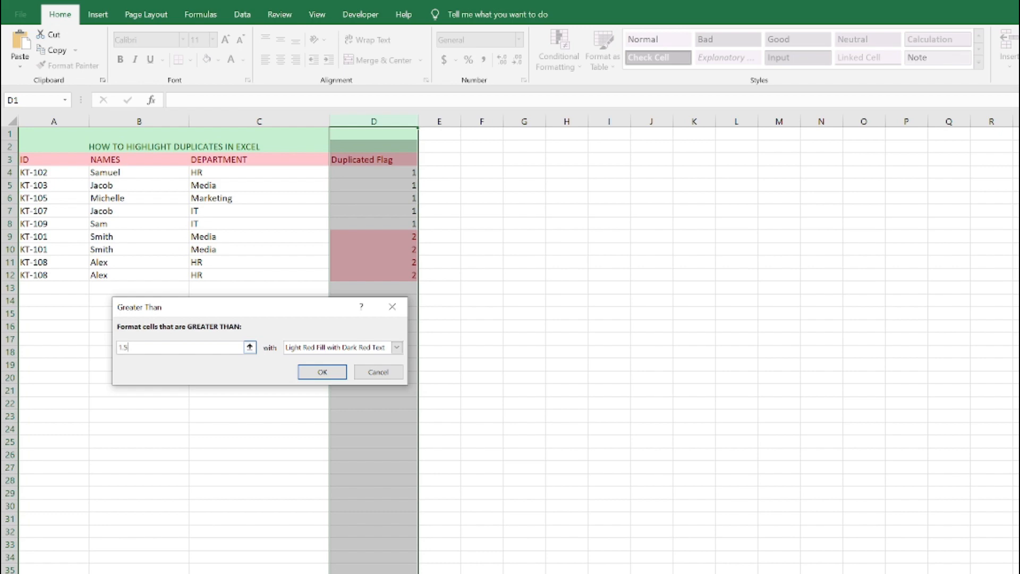
key("BackSpace")
key("BackSpace")
left_click(372, 348)
left_click(372, 349)
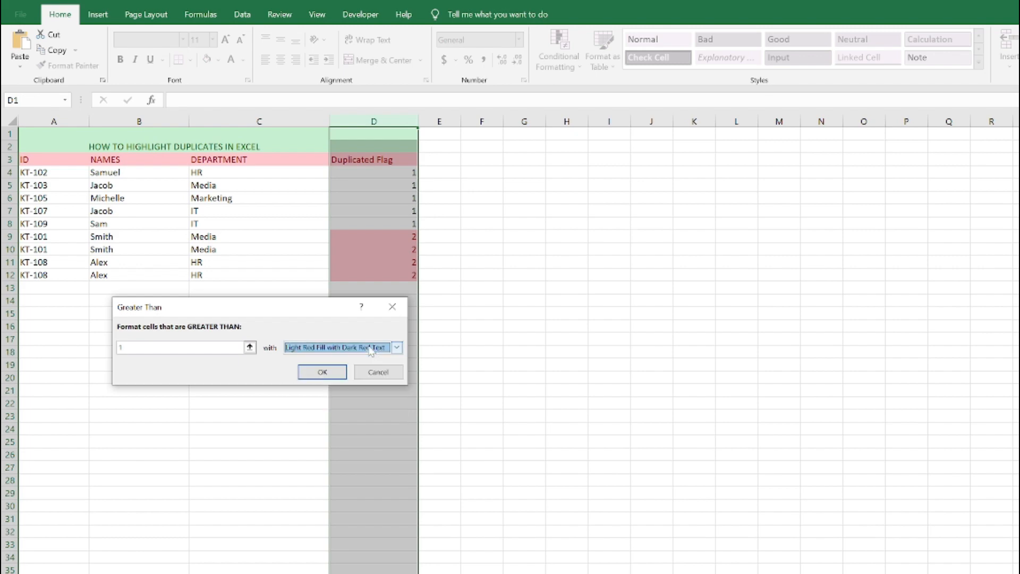
left_click(372, 349)
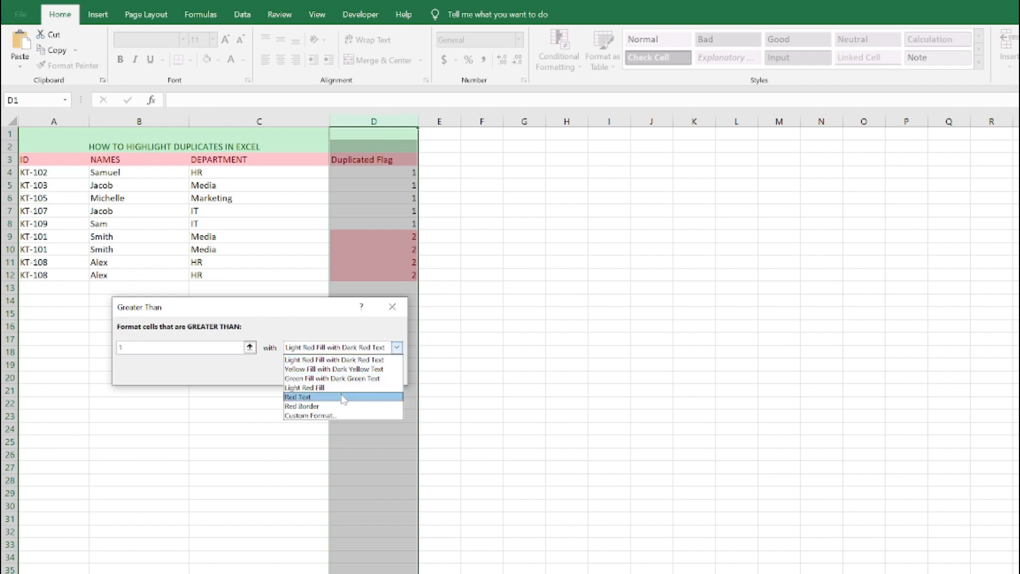
left_click(396, 348)
left_click(323, 371)
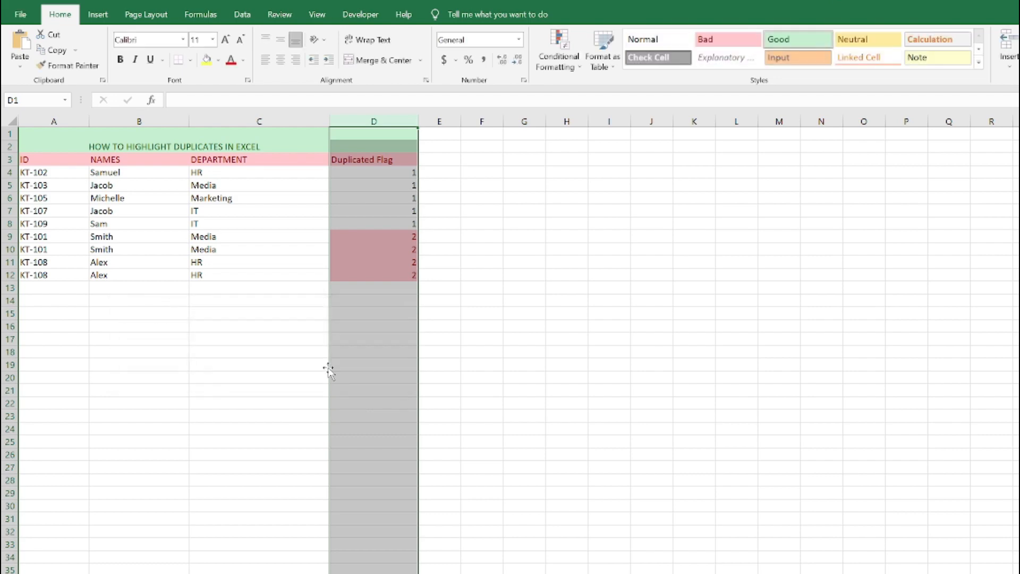
left_click(271, 352)
- Apply the Bad cell style to the ID, name and department cells of the duplicate records in A9:C12
left_click(28, 237)
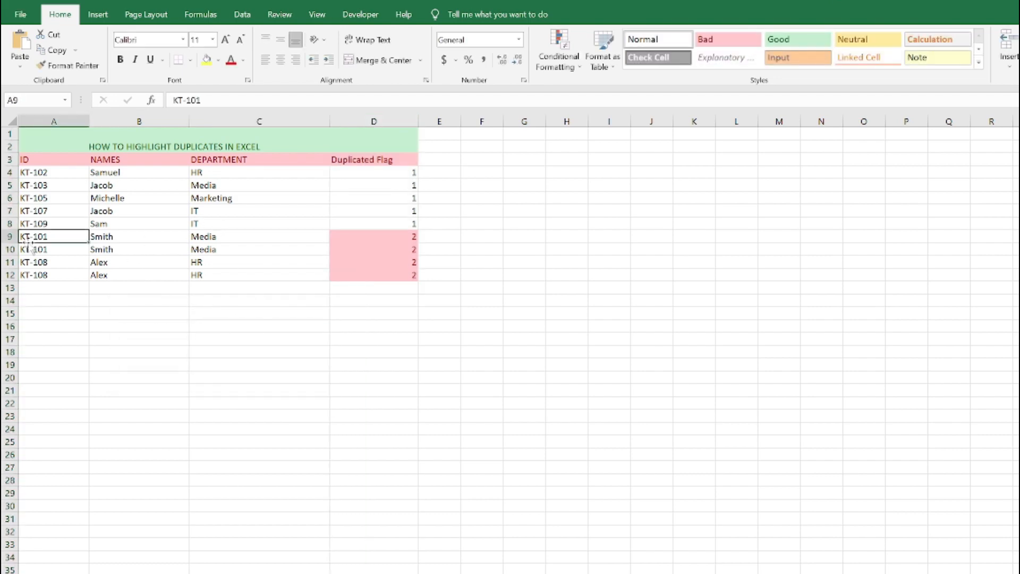
key("shift+Right")
key("shift+Right")
key("shift+Right")
key("shift+Left")
key("shift+Down")
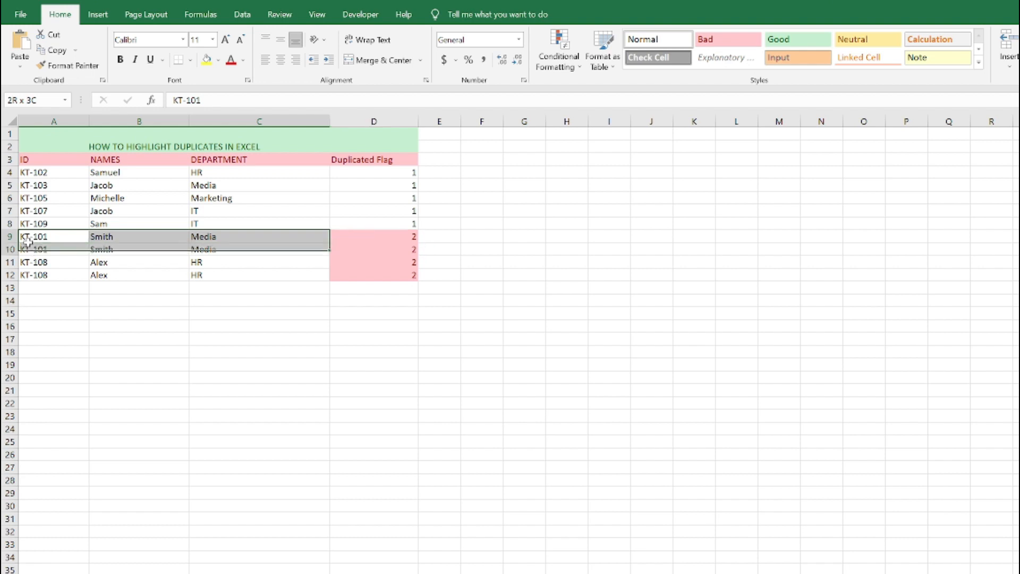
key("shift+Down")
key("shift+Down")
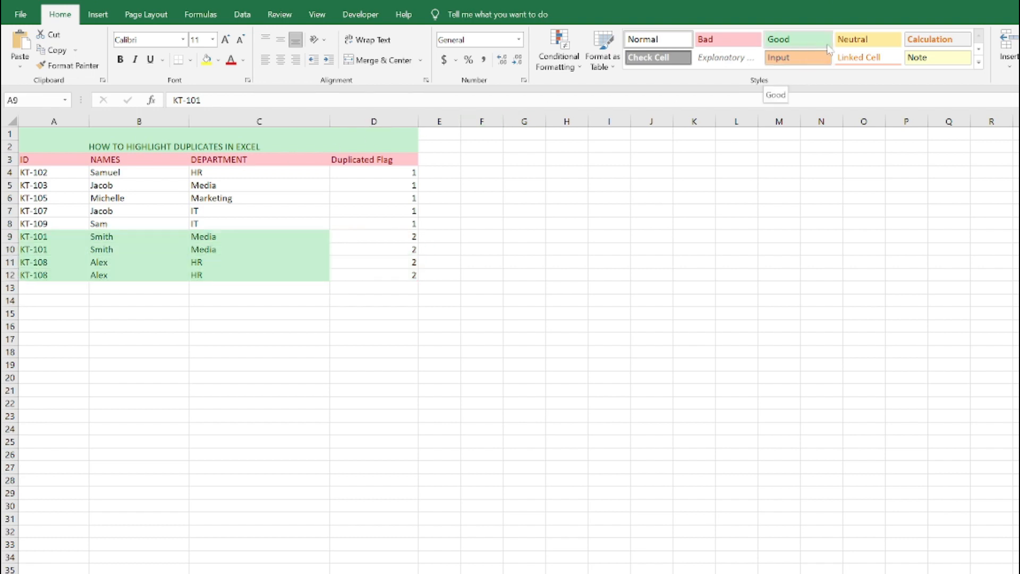
left_click(727, 39)
left_click_drag(188, 378, 190, 381)
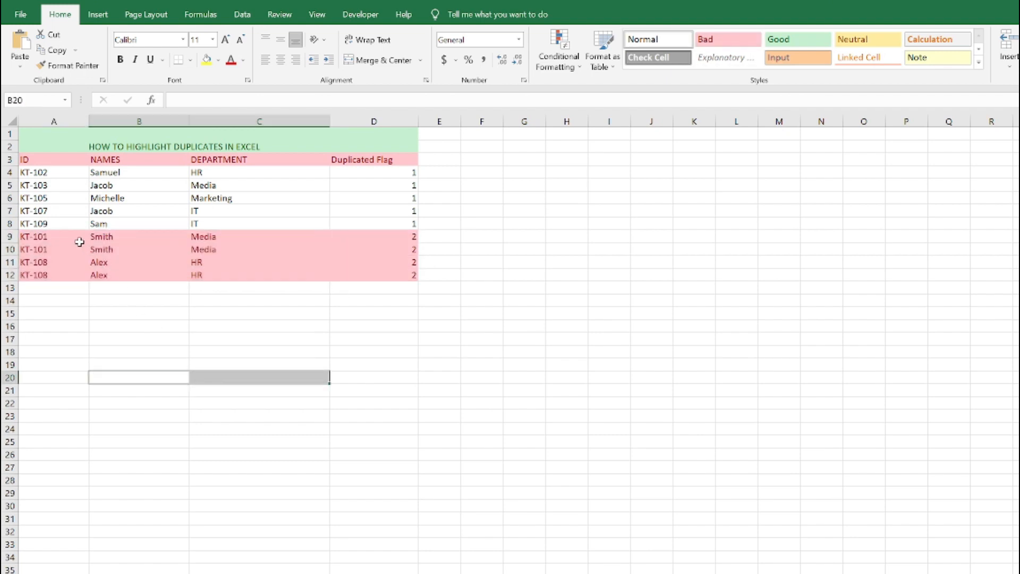
- Copy the highlighted duplicate records in A9:D12, including their flag values
left_click(59, 239)
key("shift+Right")
key("shift+Right")
key("shift+Right")
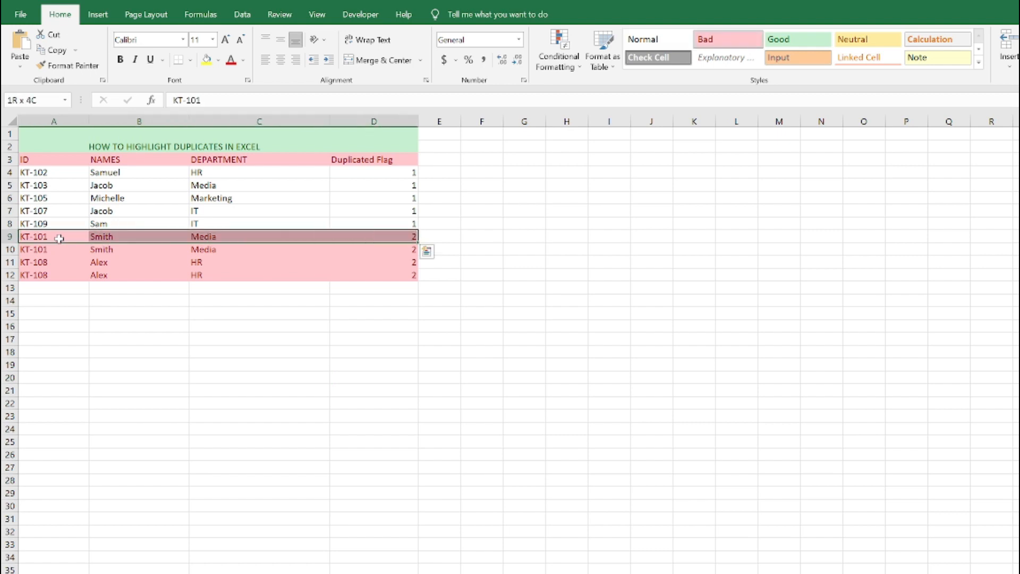
key("shift+Down")
key("shift+Down")
key("shift+Down")
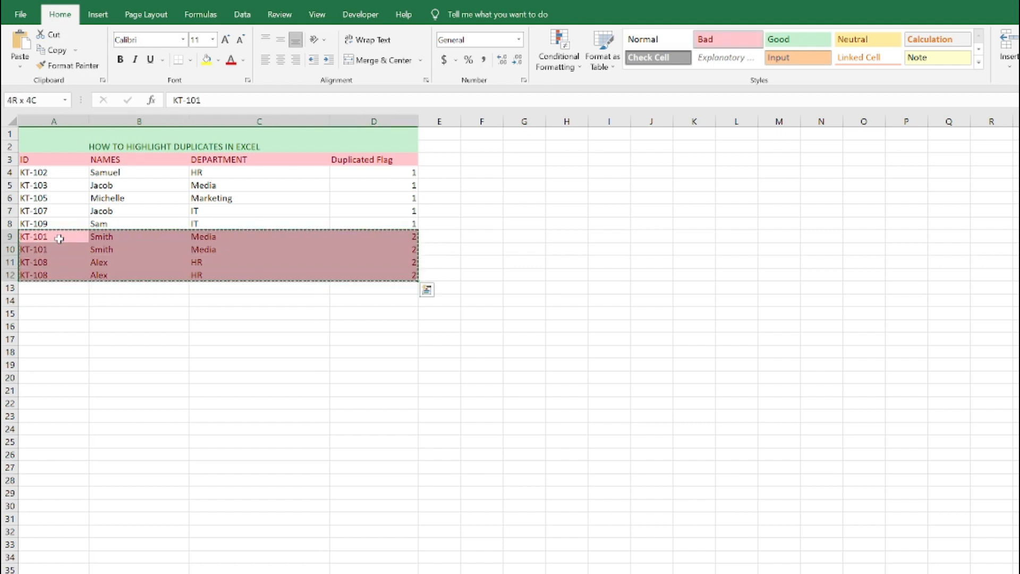